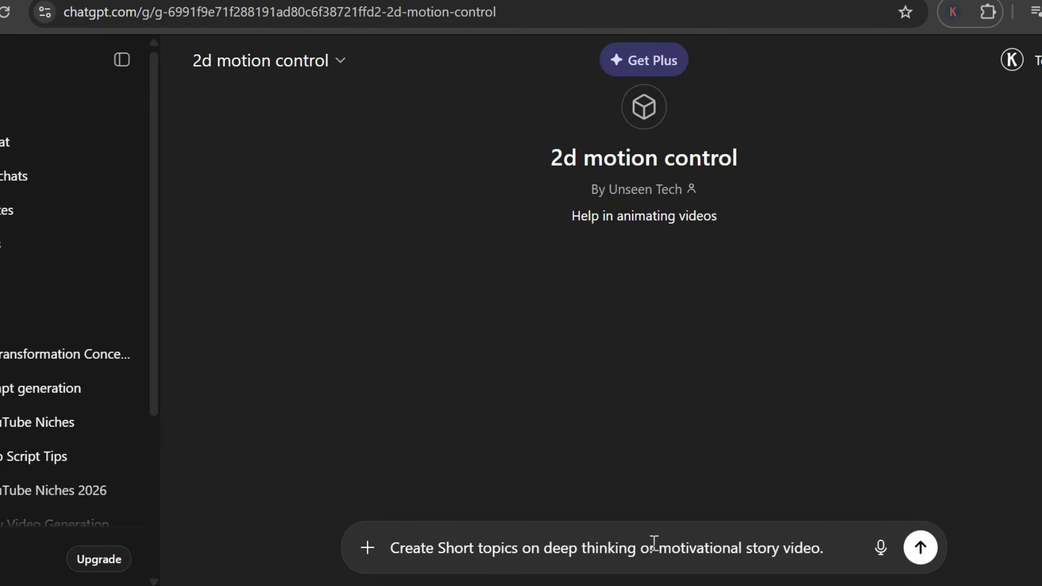
Step: Submit the prompt asking for short topics on deep thinking or motivational story videos
key(Return)
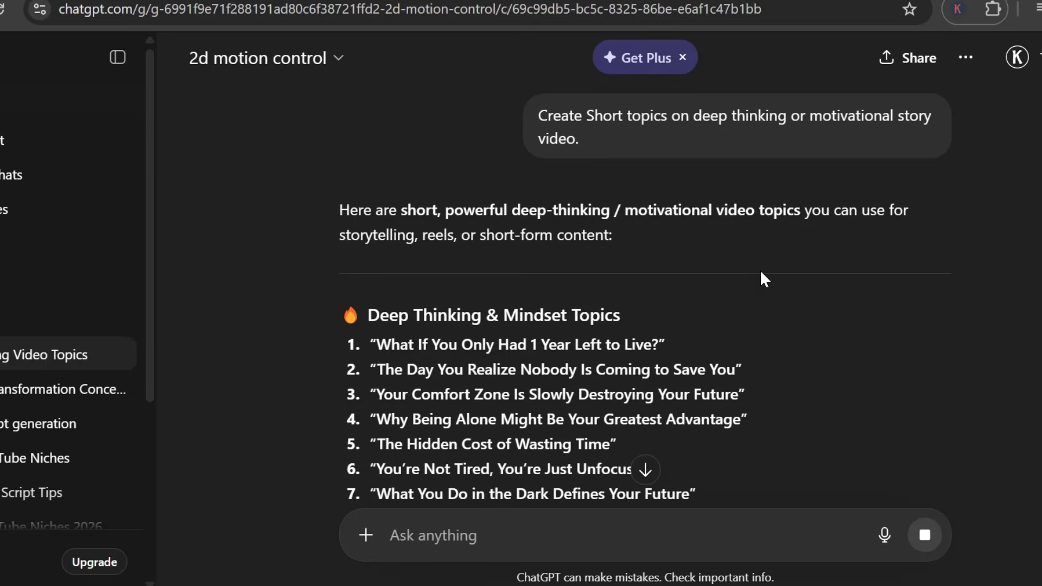
Step: Review the suggested video topics across all categories, from the mindset topics down to the closing offers
scroll(783, 282, down, 10)
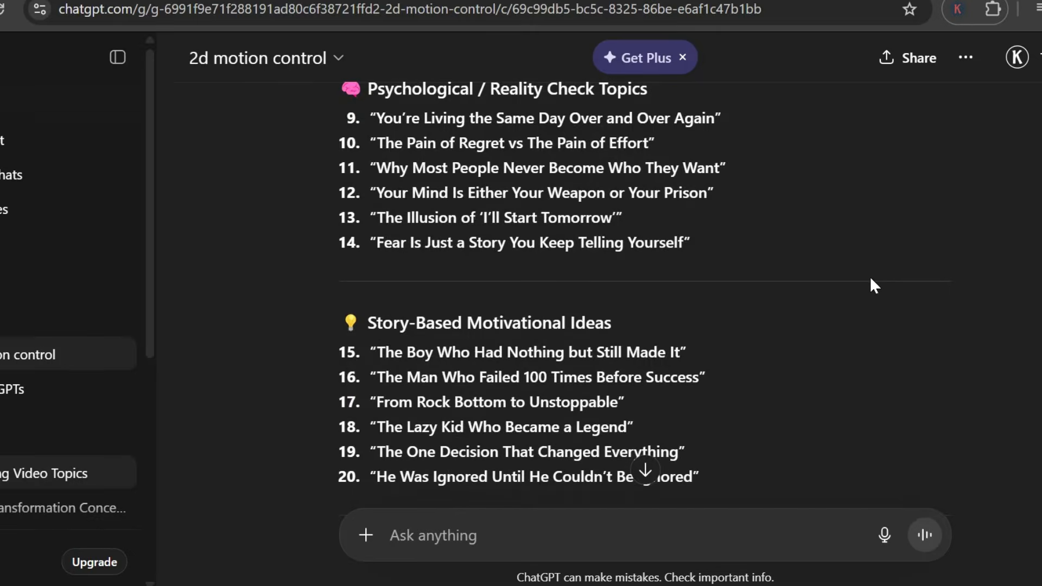
scroll(870, 279, down, 15)
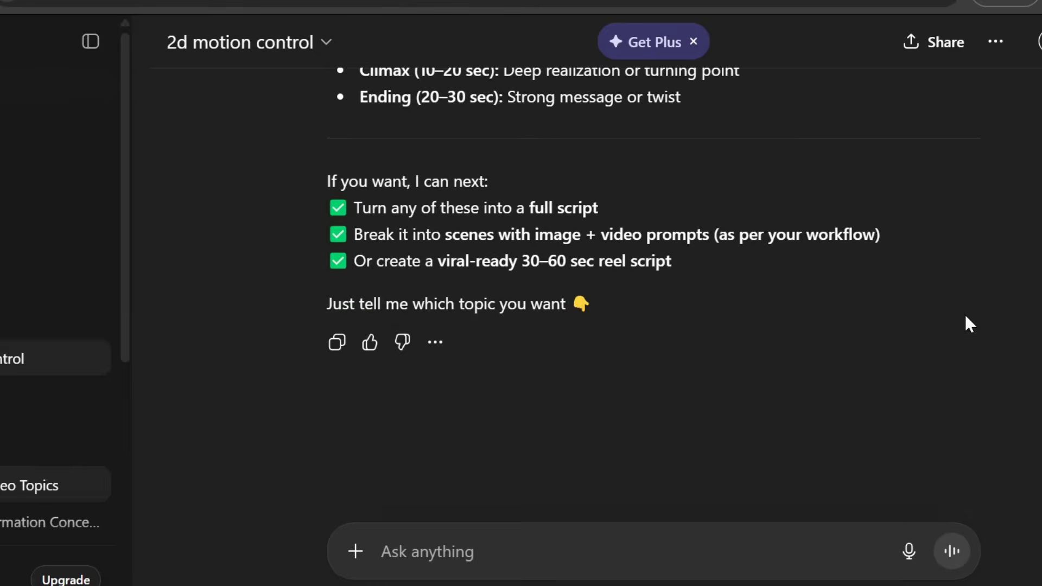
scroll(966, 317, up, 20)
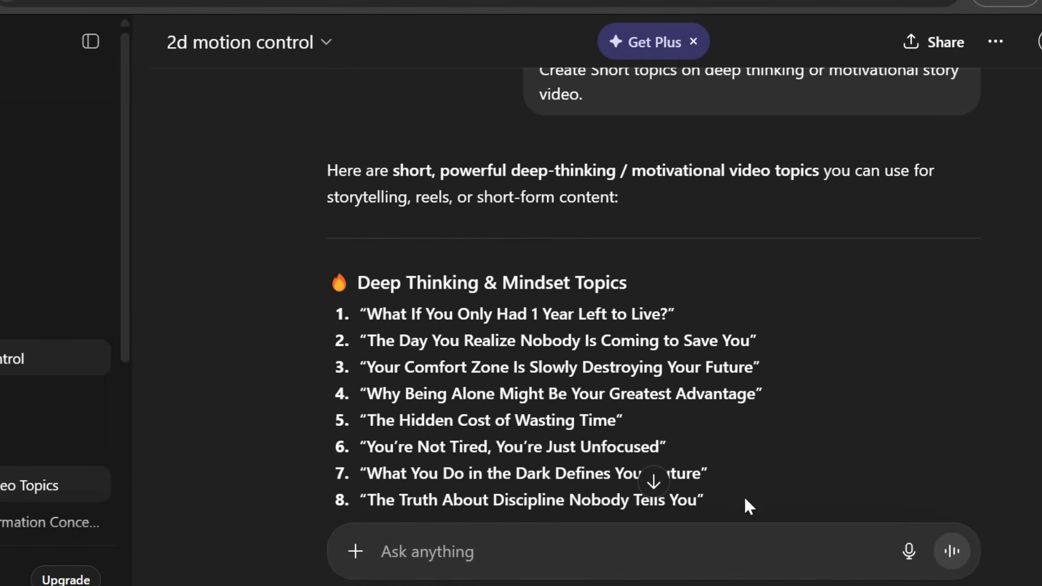
scroll(933, 312, down, 20)
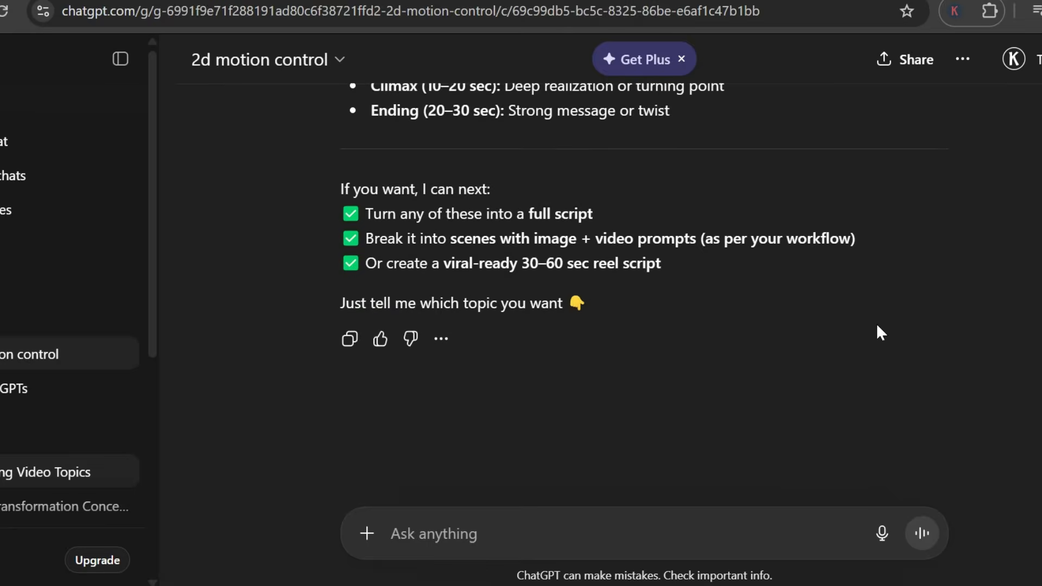
scroll(877, 327, up, 20)
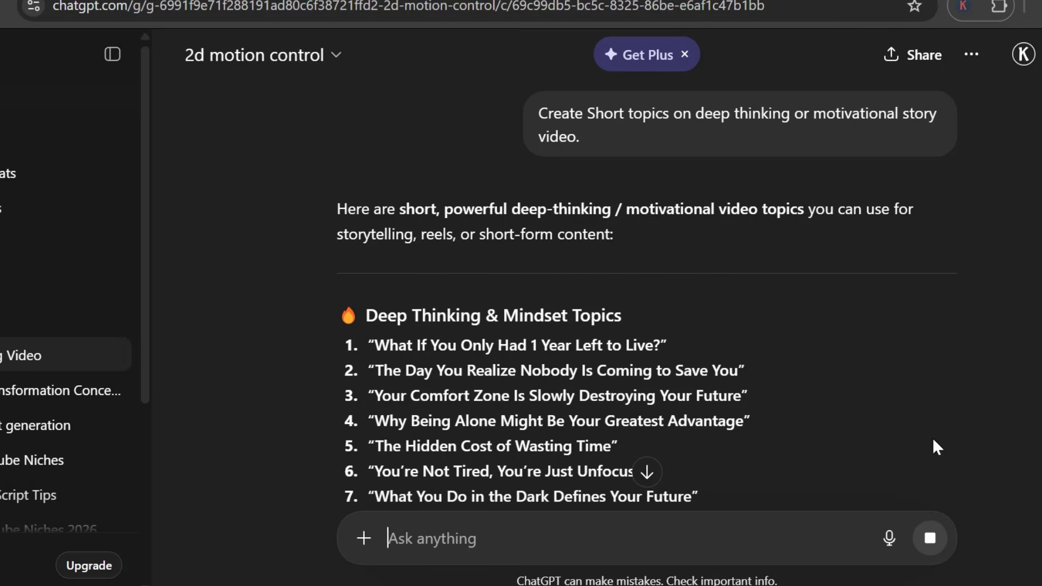
scroll(765, 271, down, 2)
scroll(814, 274, down, 10)
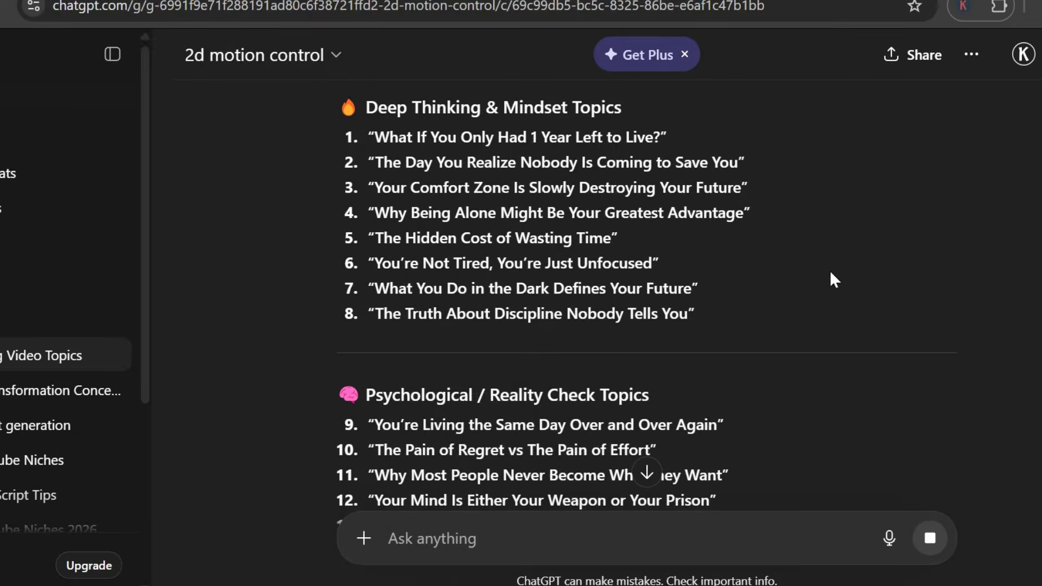
scroll(938, 309, down, 10)
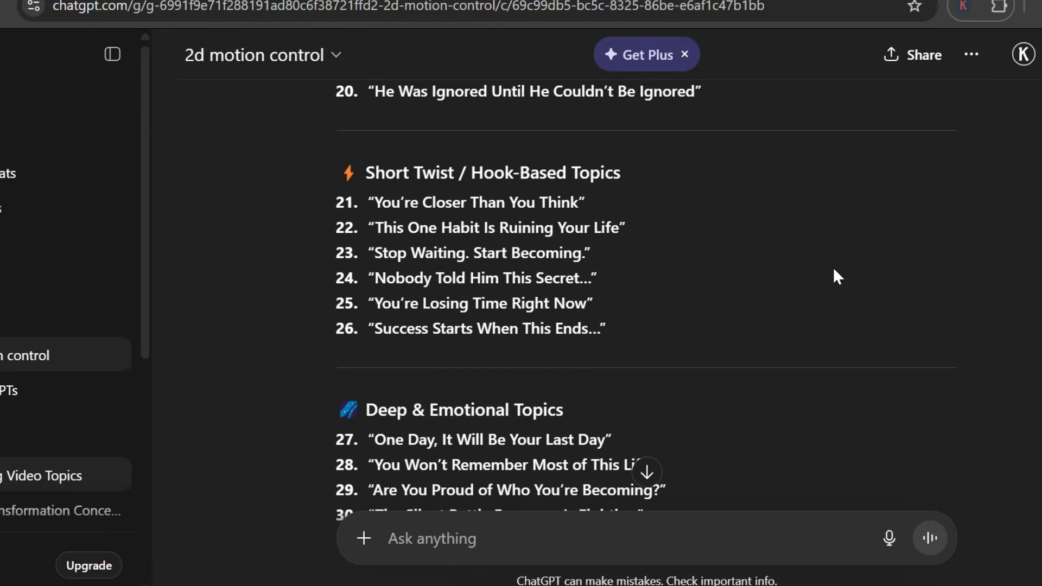
scroll(942, 321, up, 15)
scroll(843, 326, up, 10)
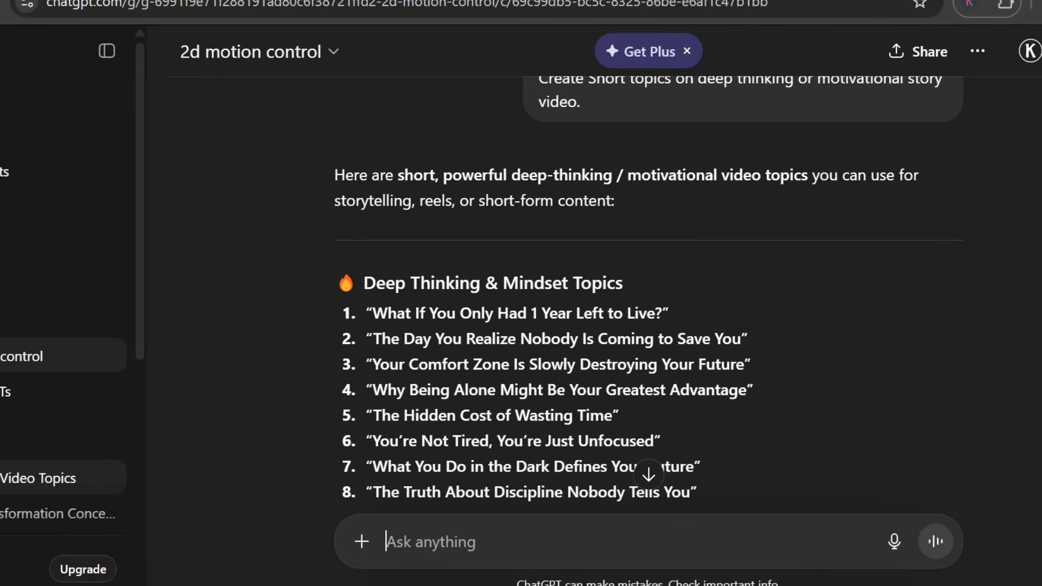
Step: Copy the whole TASK prompt template from the Google Docs document and paste it into the ChatGPT message
click(553, 1)
scroll(543, 456, down, 2)
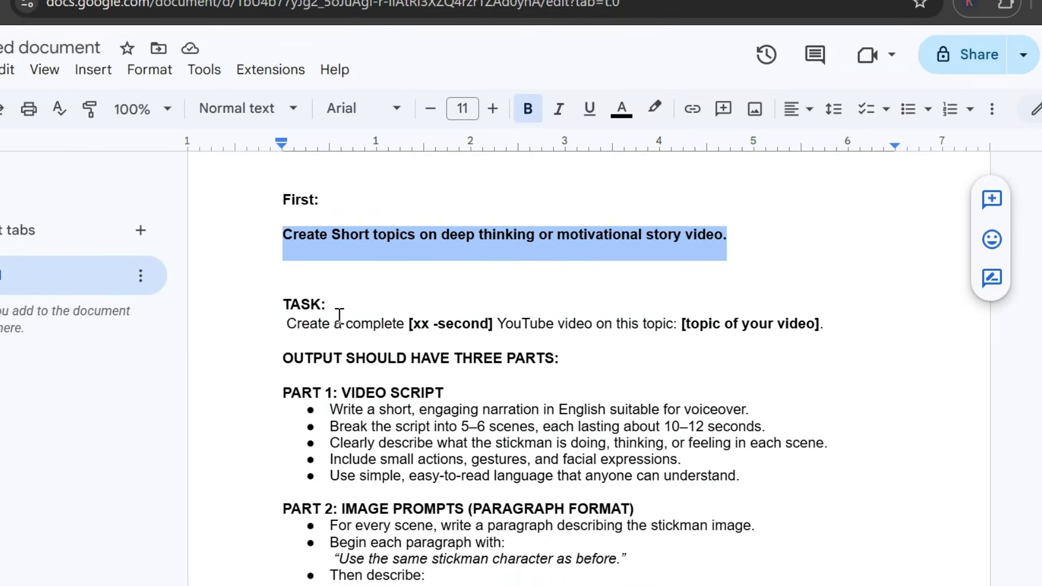
drag(286, 307, 792, 271)
scroll(597, 364, down, 10)
scroll(684, 361, down, 5)
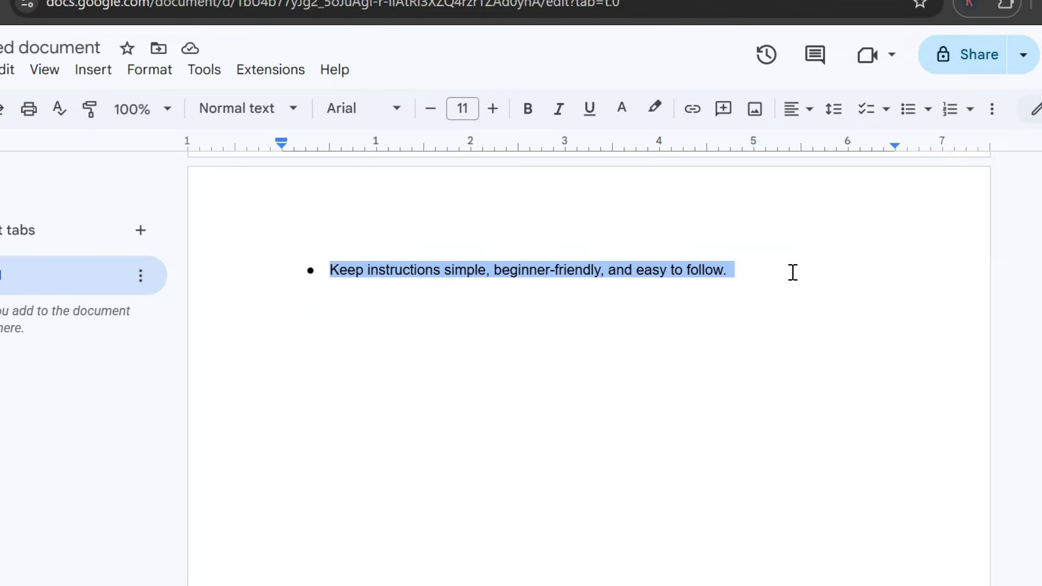
key(ctrl+Tab)
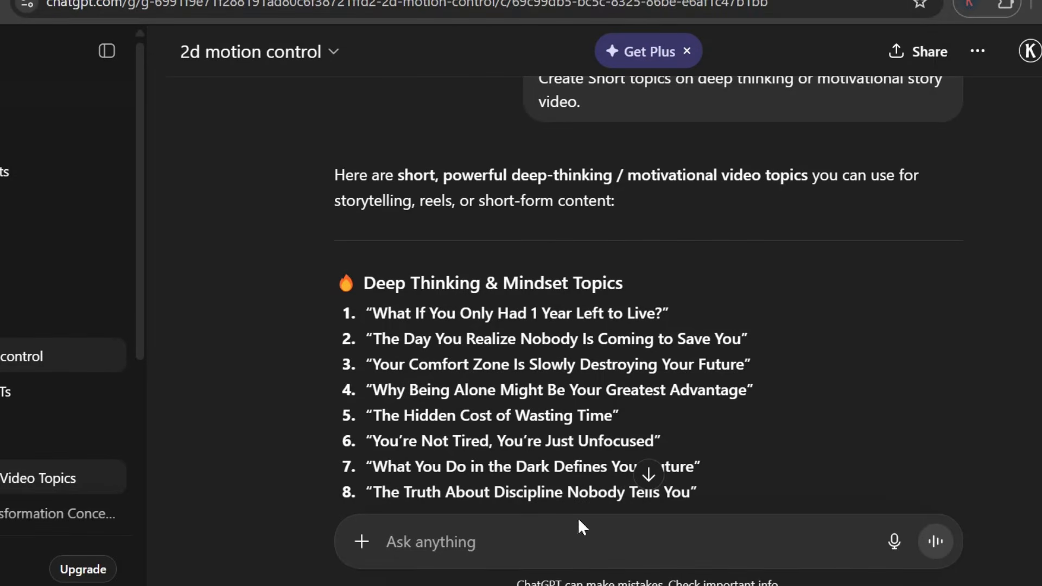
key(ctrl+v)
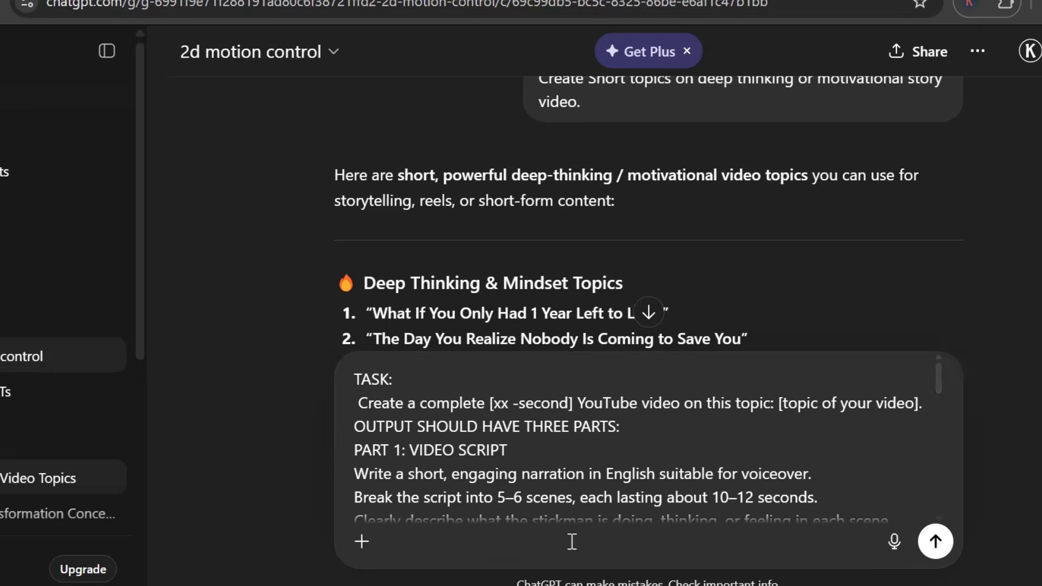
Step: Replace the xx duration placeholder in the pasted prompt with 69
scroll(557, 381, down, 2)
scroll(532, 434, up, 2)
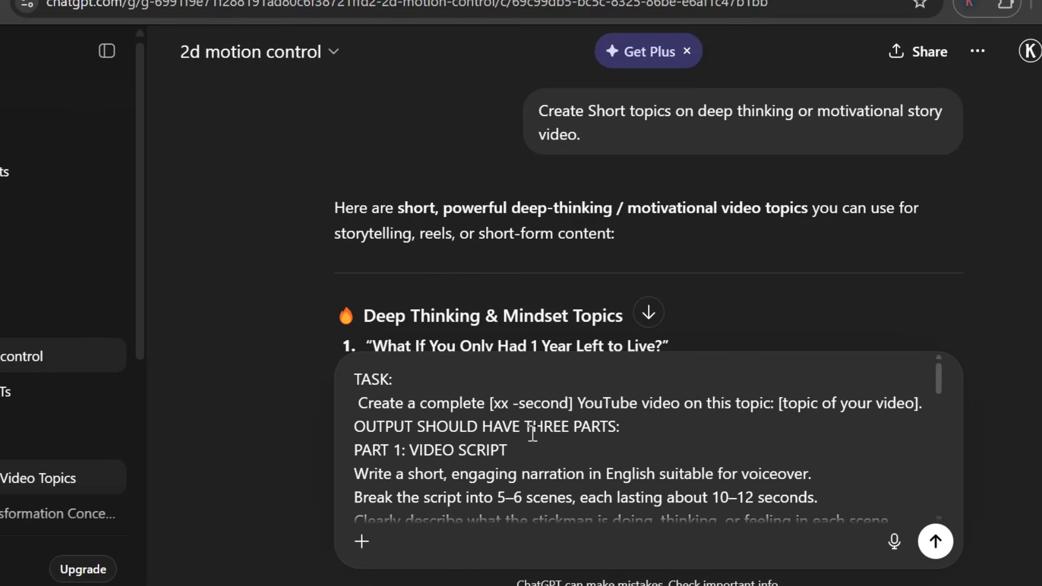
scroll(489, 293, down, 2)
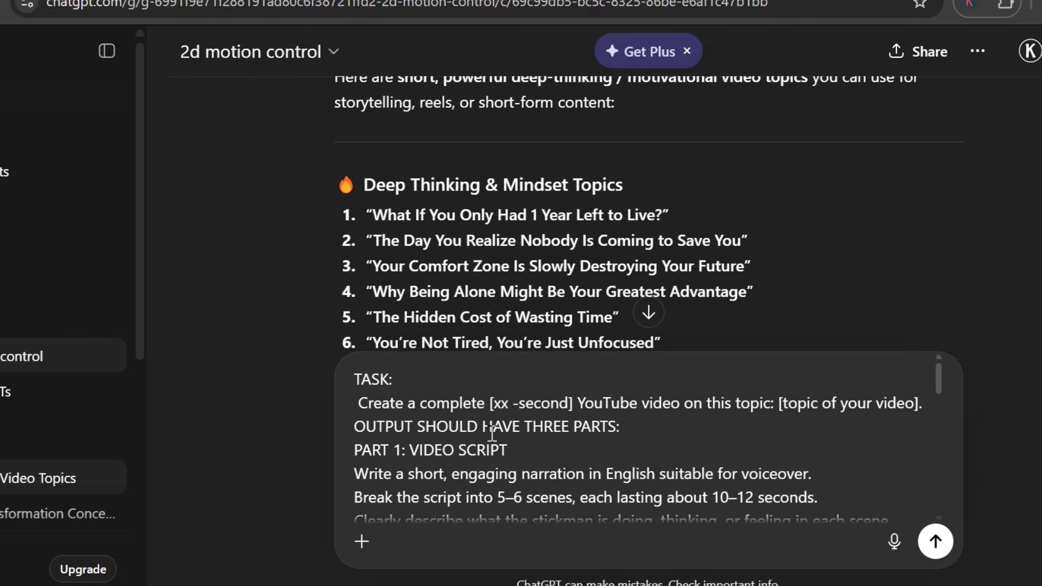
key(BackSpace)
key(BackSpace)
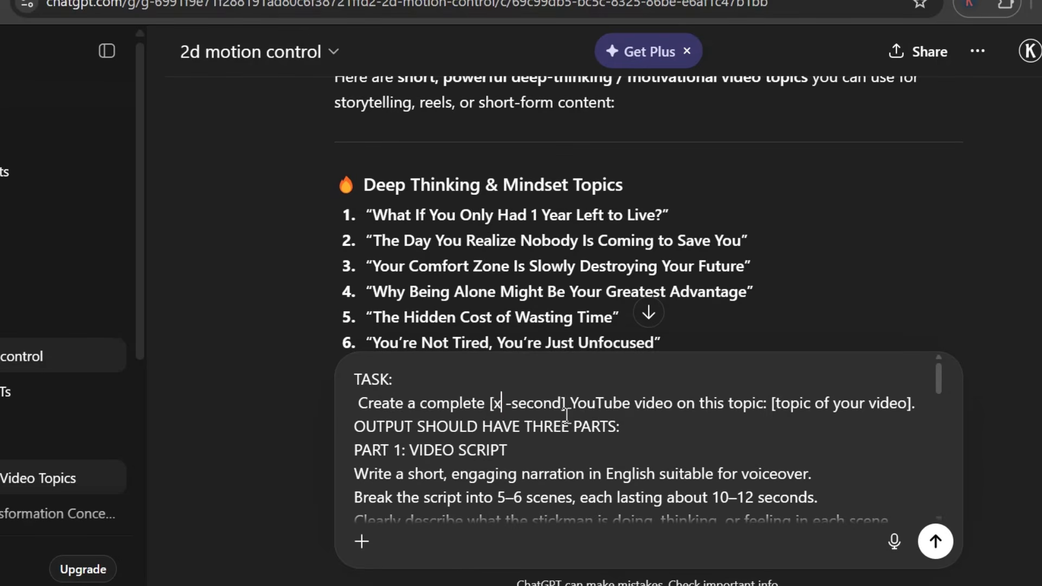
text(69)
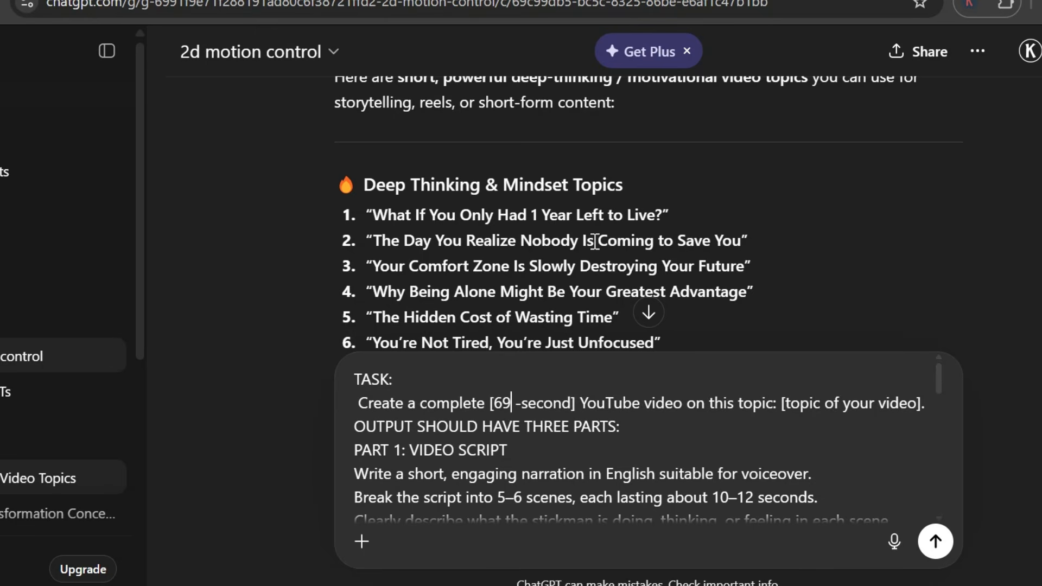
Step: Replace the topic placeholder in the prompt with the first suggested topic, "What If You Only Had 1 Year Left to Live?"
scroll(575, 225, down, 2)
scroll(567, 231, up, 2)
drag(376, 215, 662, 217)
key(ctrl+c)
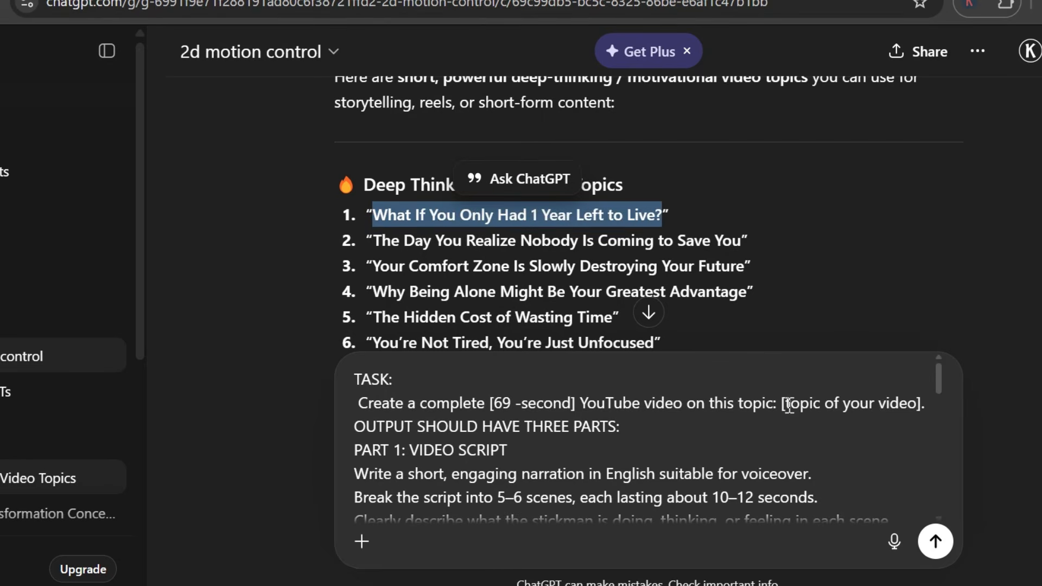
drag(785, 403, 916, 406)
key(ctrl+v)
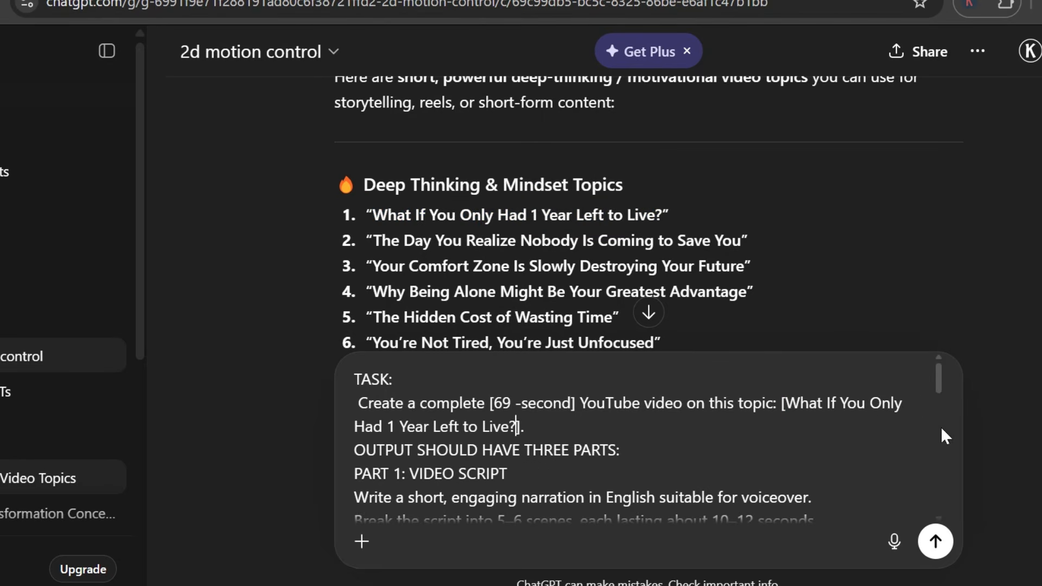
Step: Submit the completed video prompt and look through the generated scene script
scroll(884, 508, down, 2)
click(934, 541)
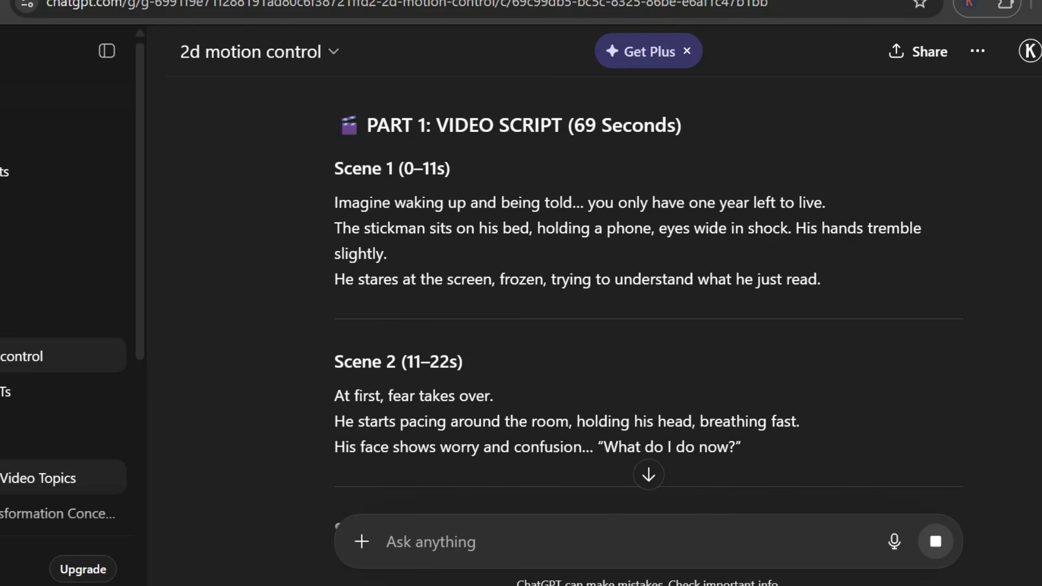
scroll(1023, 282, down, 10)
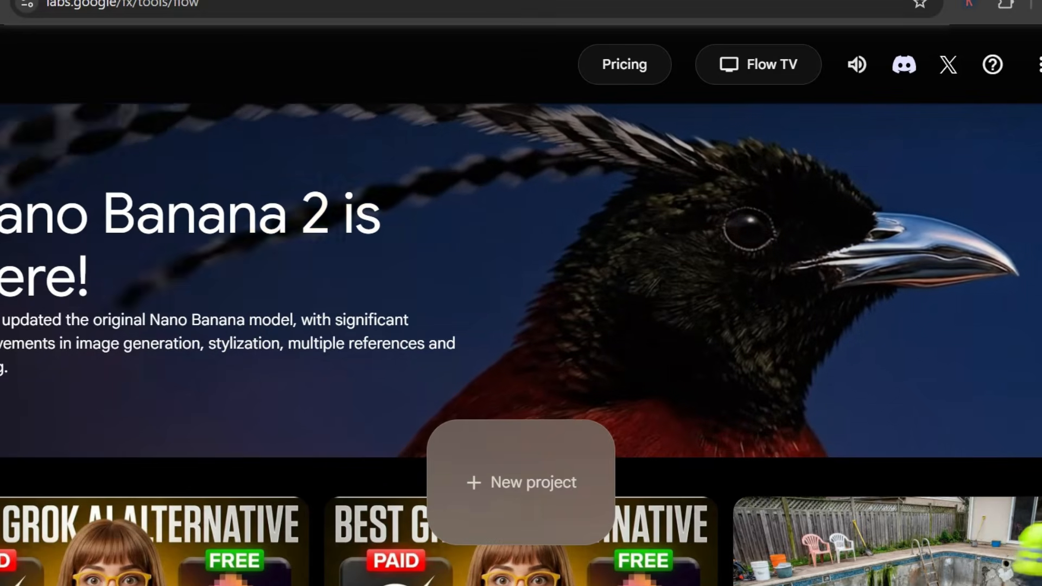
Step: Create a new project in Google Flow and open its image generation settings
click(506, 460)
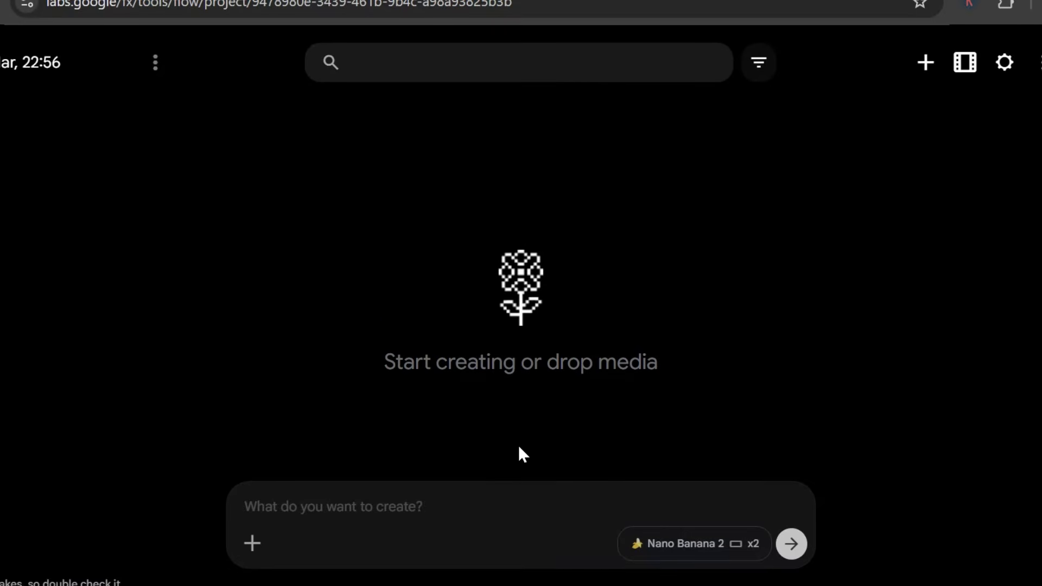
click(705, 543)
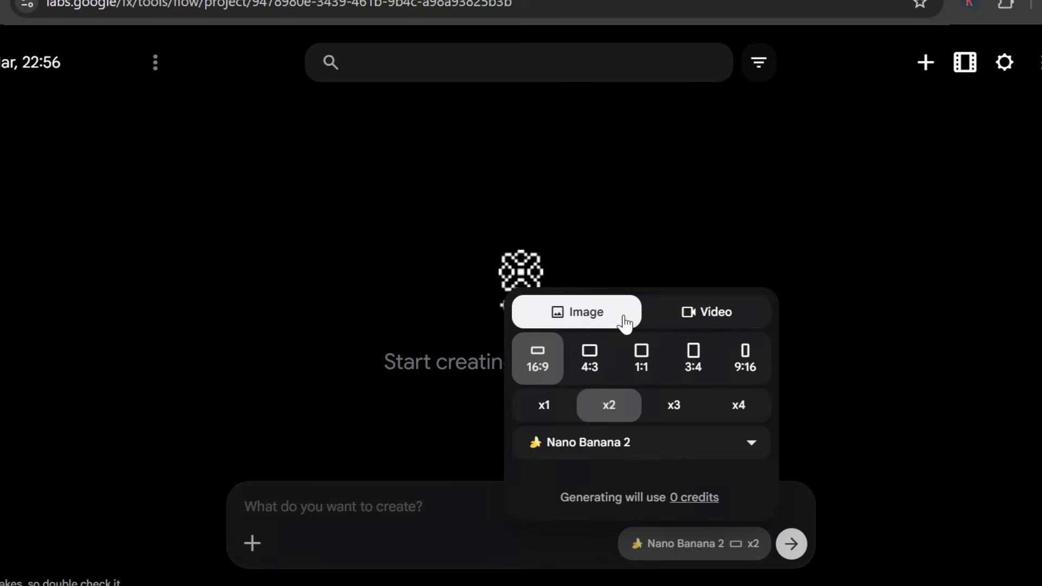
click(745, 363)
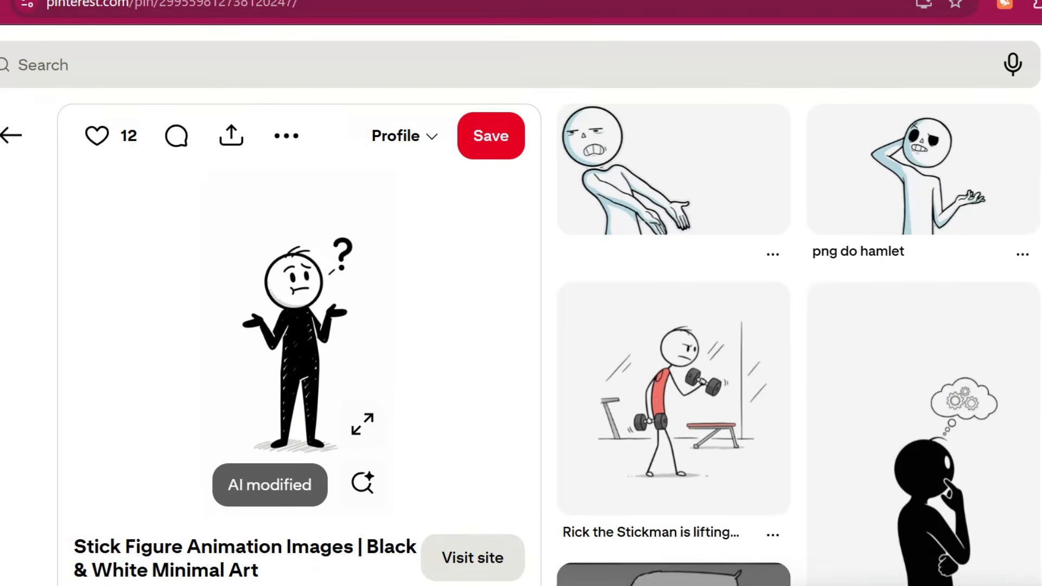
Step: Download the black-and-white shrugging stick figure image from its Pinterest pin
mouse_move(256, 280)
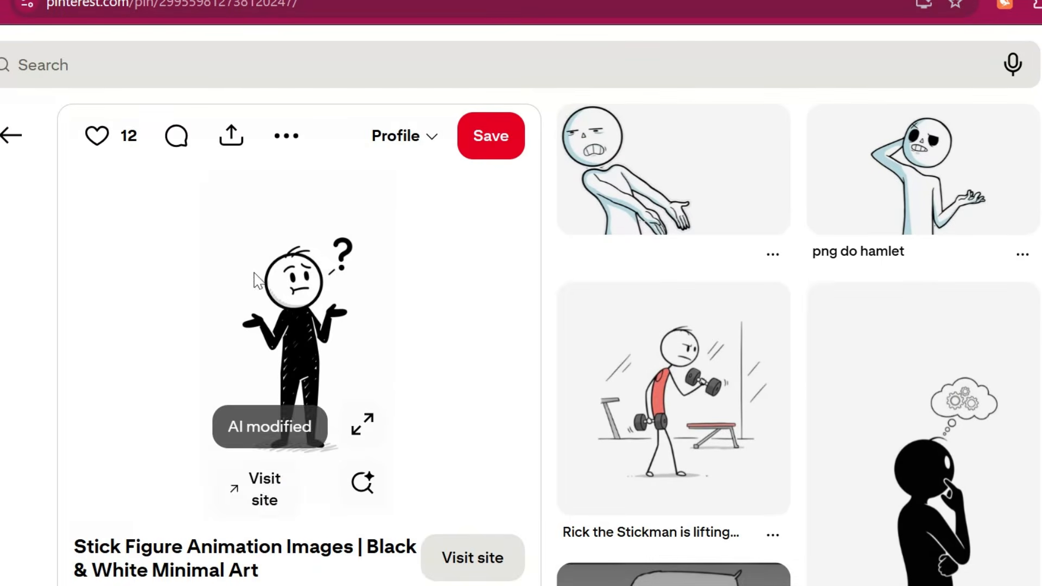
click(287, 136)
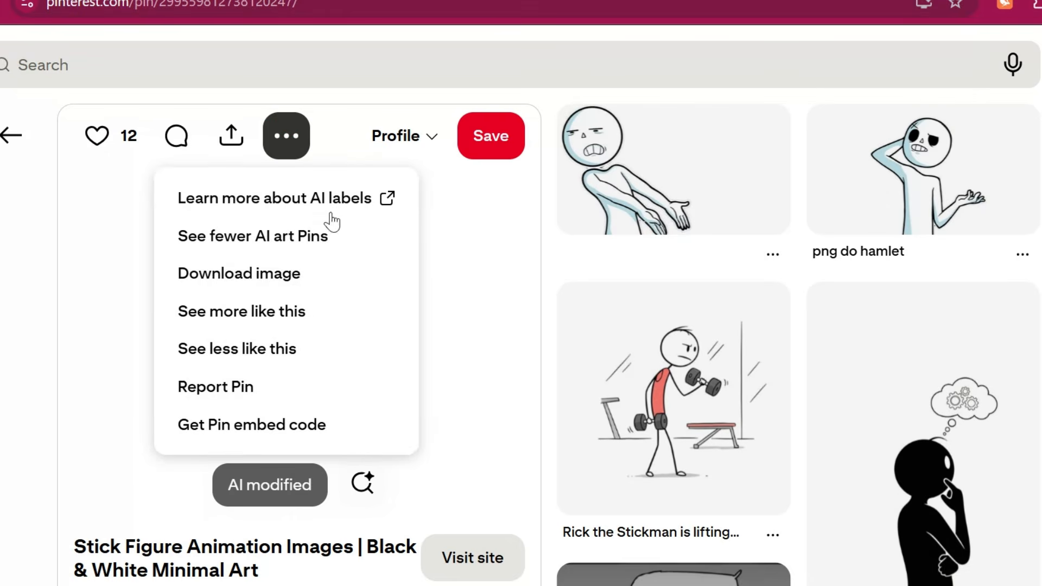
click(274, 282)
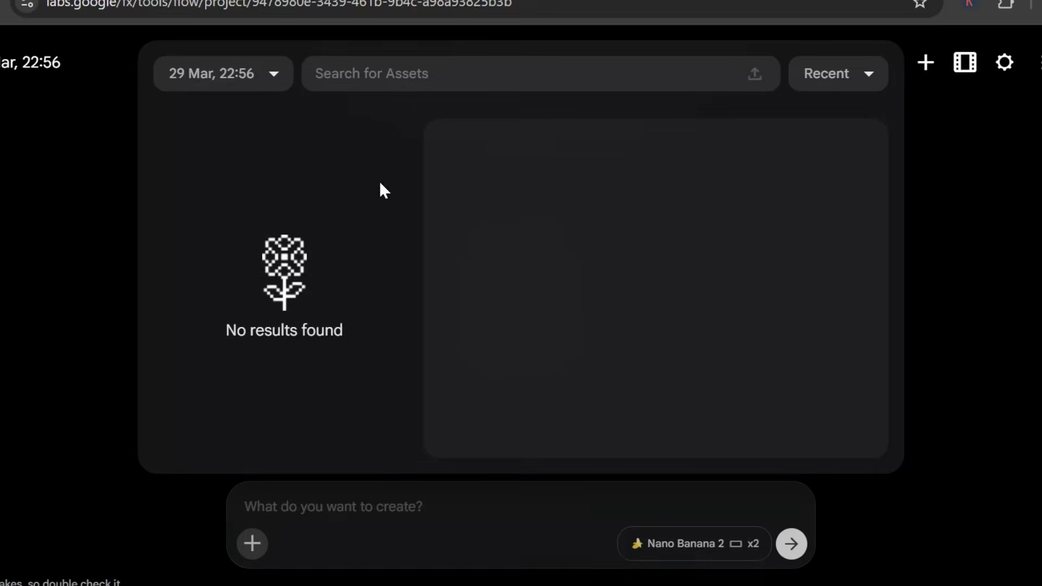
Step: Upload the stick figure to the Flow project as a reference and generate images from the Scene 1 prompt of the stickman on the bed
click(755, 72)
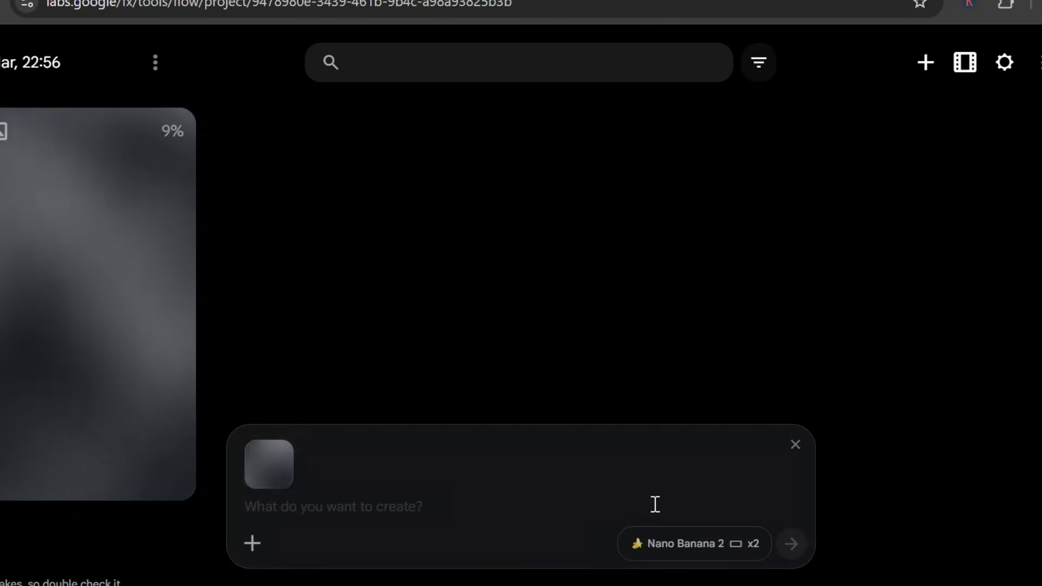
click(286, 507)
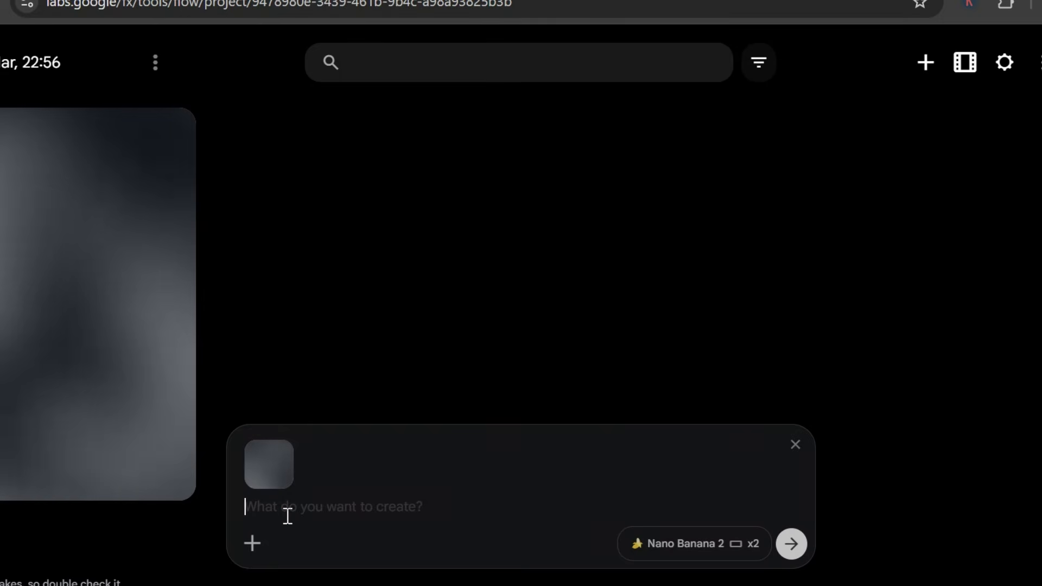
text(Use the same stickman character as before. He is sitting on the edge of a simple bed, slightly hunched forward, holding a phone in both hands. His eyes are wide open and his mouth slightly open in shock. A small bedside table with a lamp is next to him. The background is plain and clean with a minimal bedroom setting.)
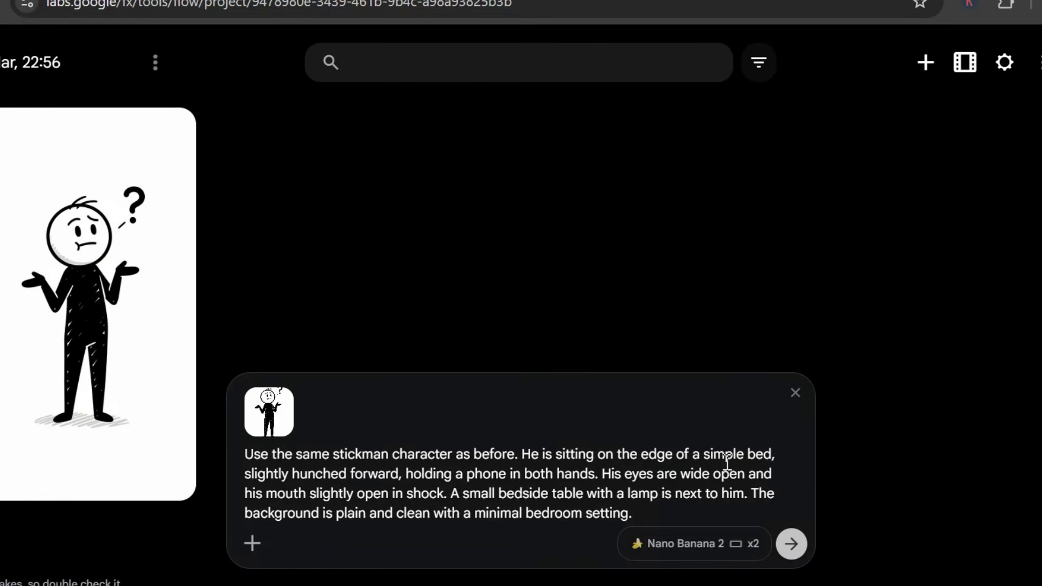
click(790, 544)
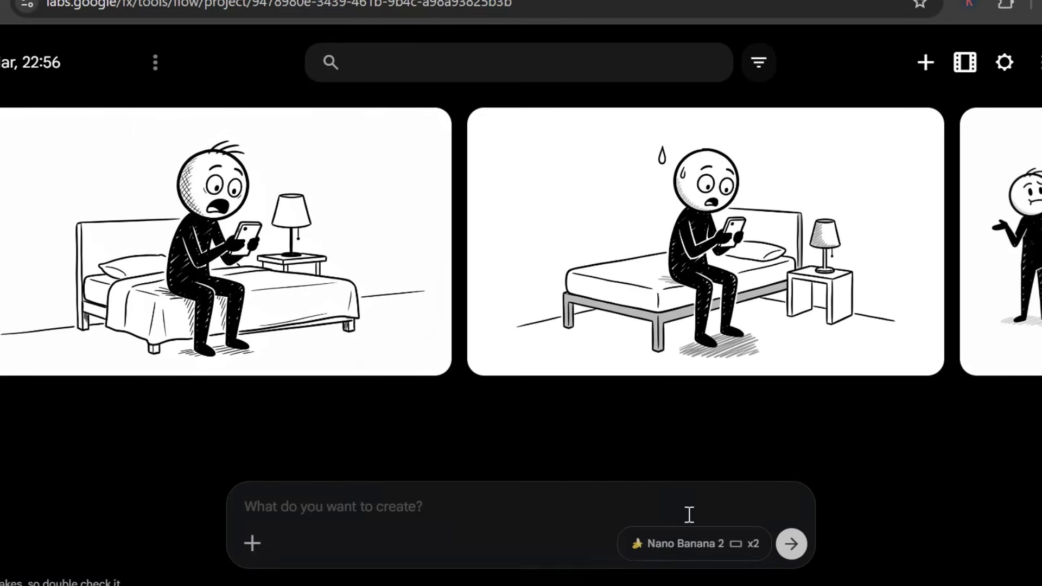
Step: Copy the Scene 2 image prompt of the pacing stickman from ChatGPT into Google Flow's prompt and open the reference image selection
mouse_move(266, 265)
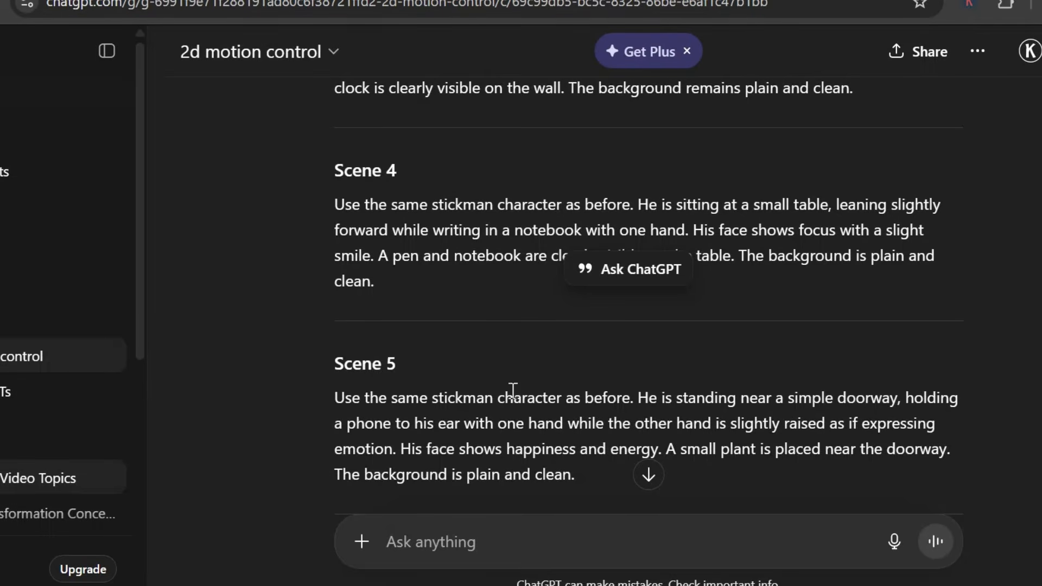
scroll(521, 352, up, 10)
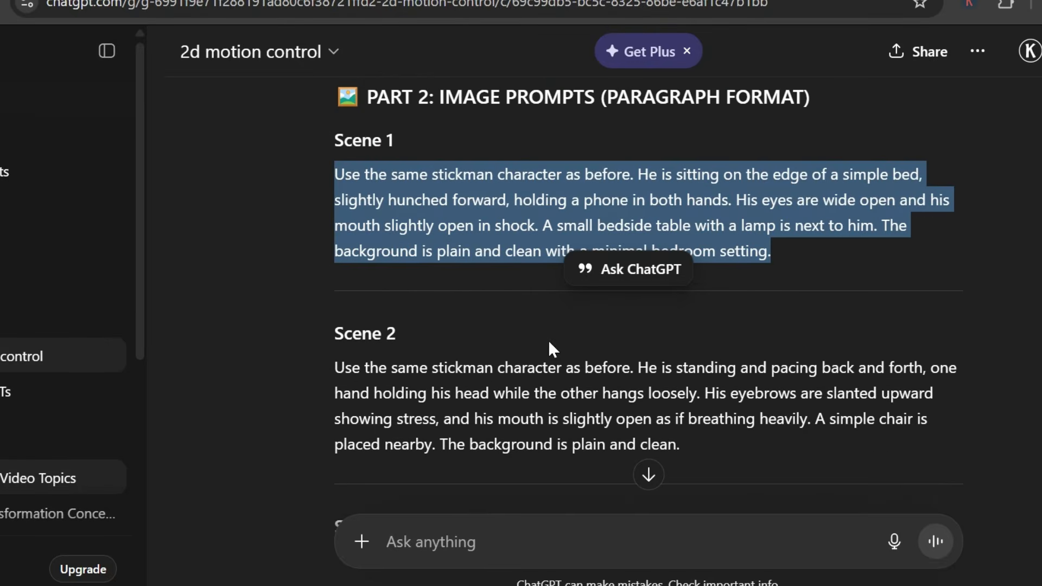
drag(333, 362, 698, 444)
key(ctrl+c)
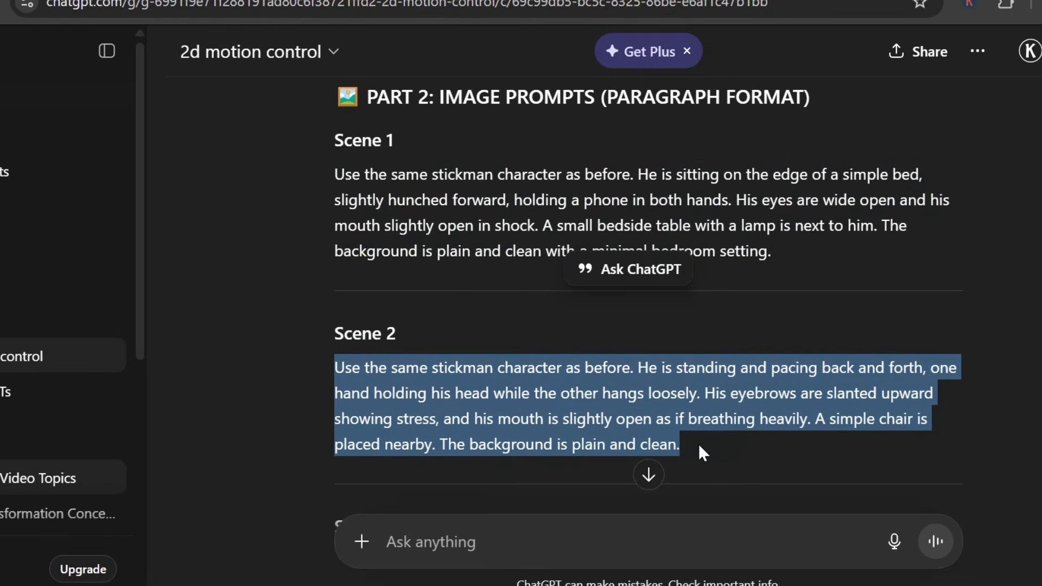
click(625, 1)
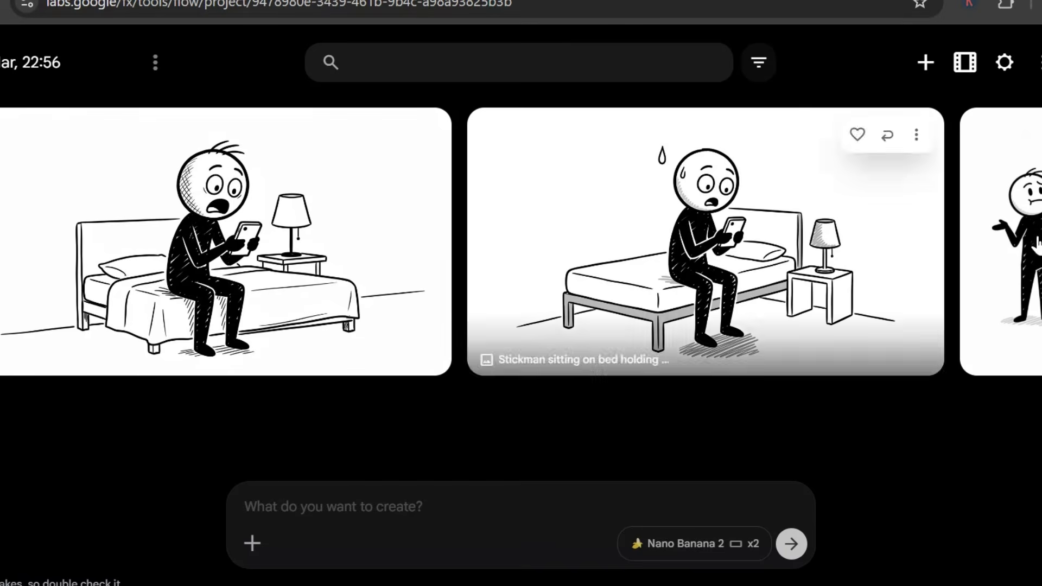
click(272, 515)
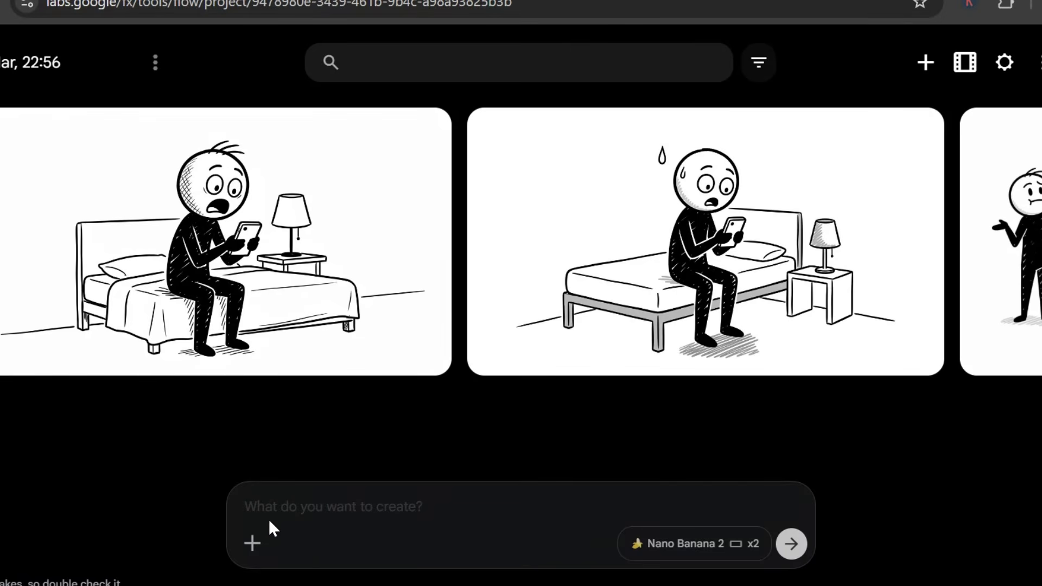
key(ctrl+v)
click(253, 543)
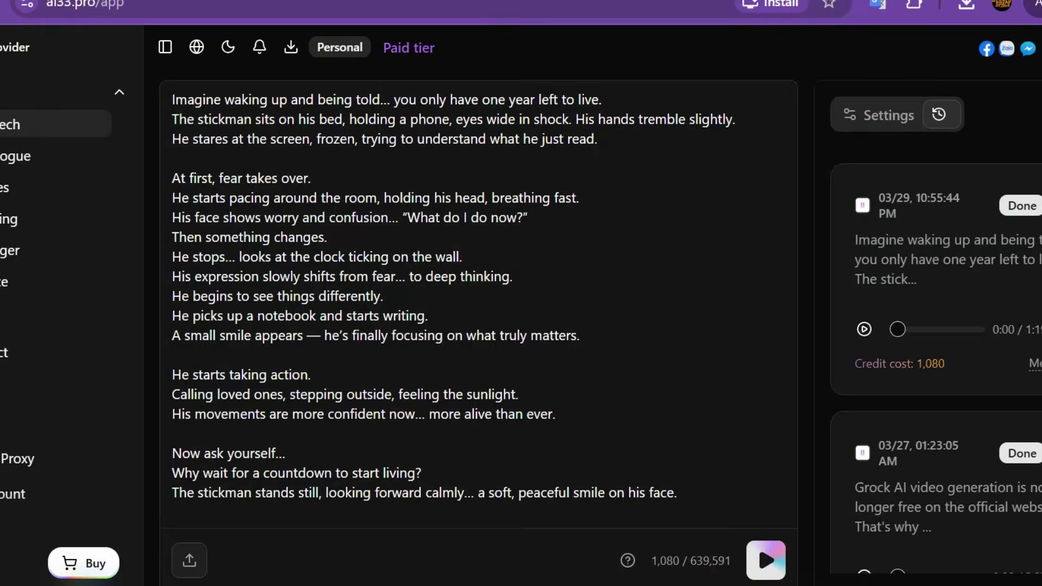
Step: Open Meta AI in a new browser tab and upload the Stickman_sitting_on image for creating a video from a photo
key(ctrl+t)
text(me)
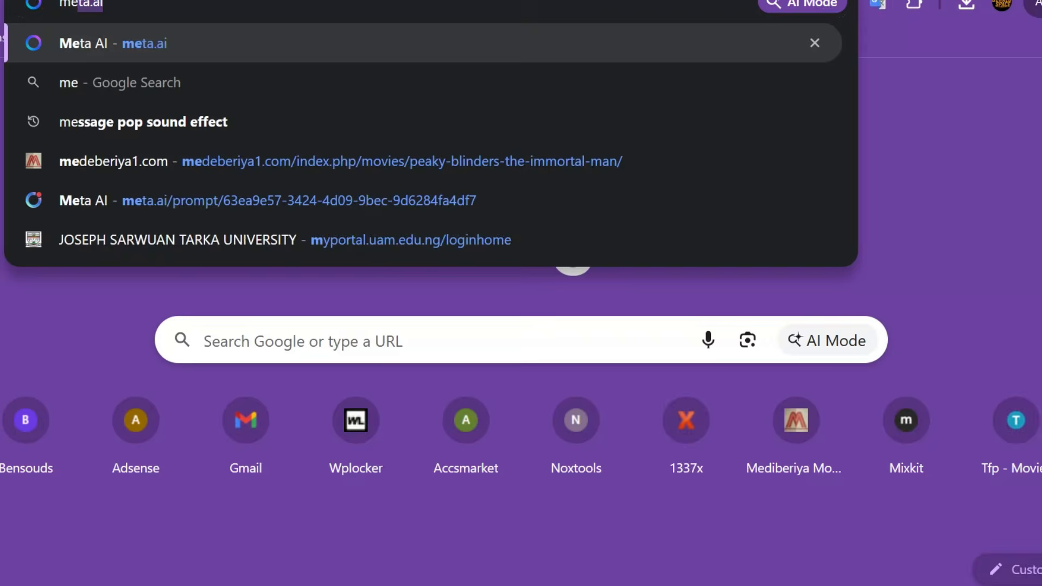
text(t)
key(Return)
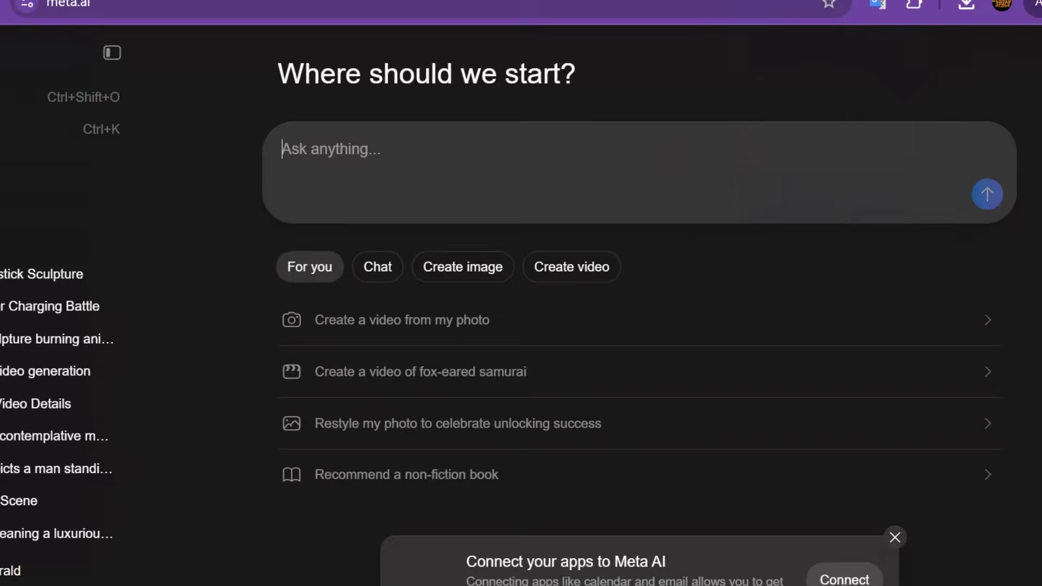
click(424, 318)
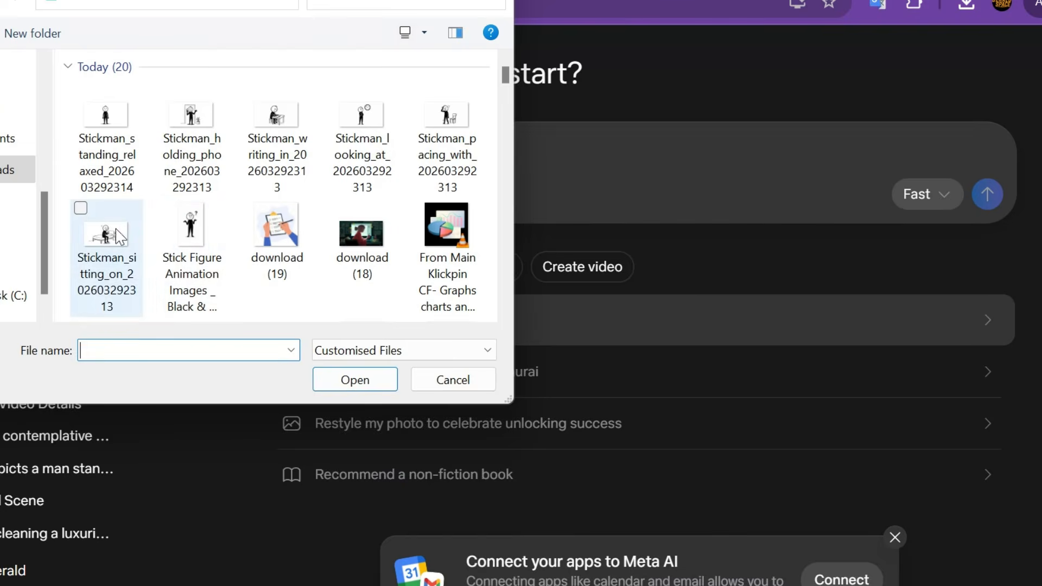
double_click(131, 231)
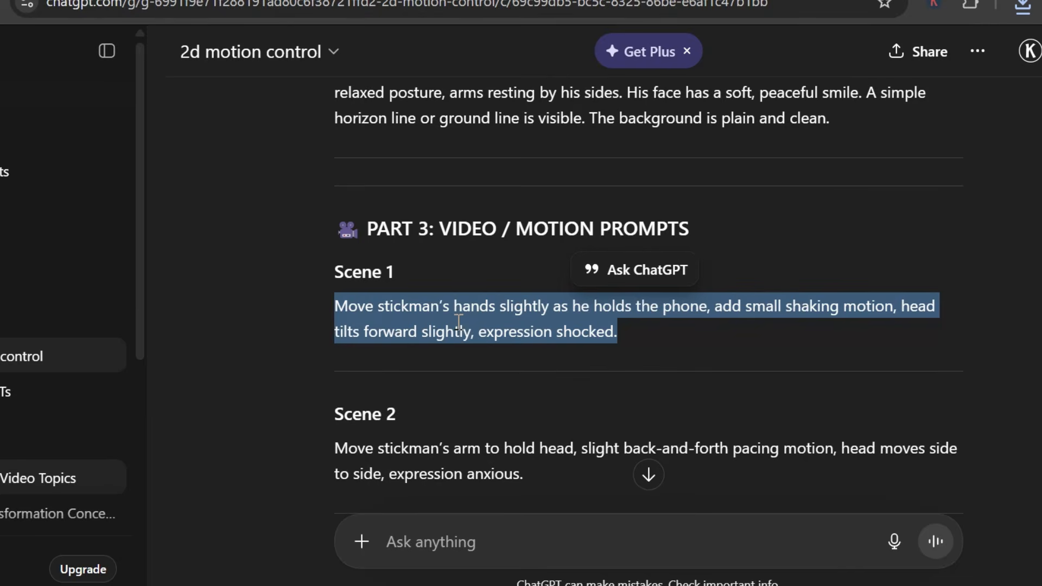
Step: Submit "animate this," followed by ChatGPT's Scene 1 motion prompt for the uploaded image, review the clip and start attaching another image
key(alt+Tab)
text(animate this,)
text(Move stickman’s hands slightly as he holds the phone, add small shaking motion, head tilts forward slightly, expression shocked.)
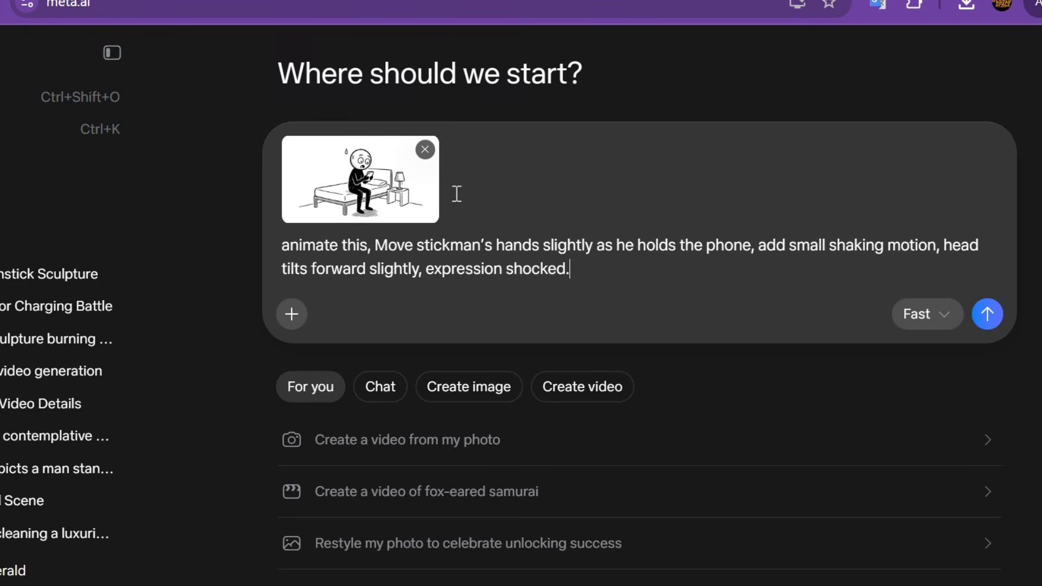
click(987, 314)
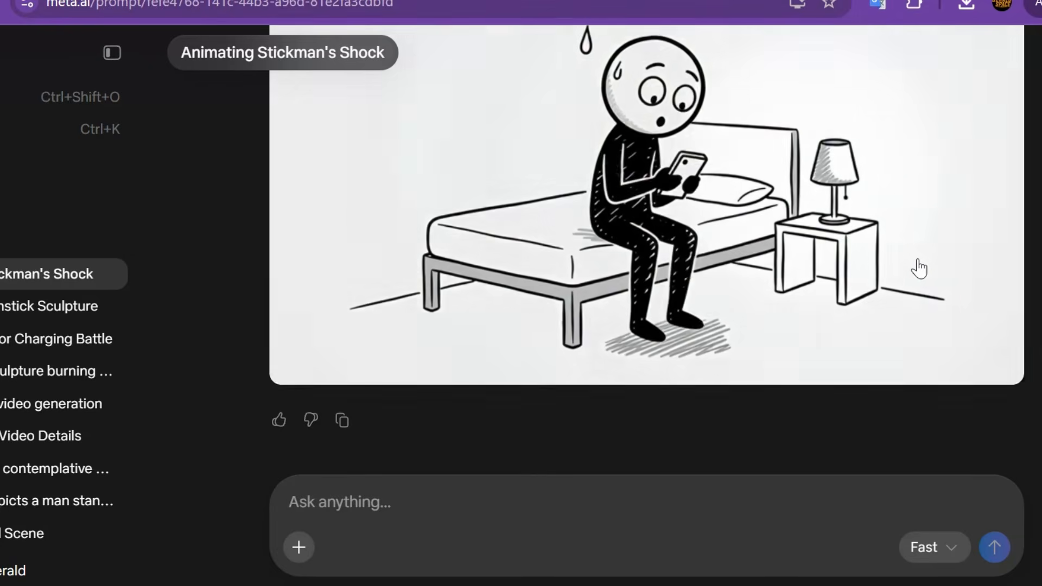
scroll(919, 269, up, 1)
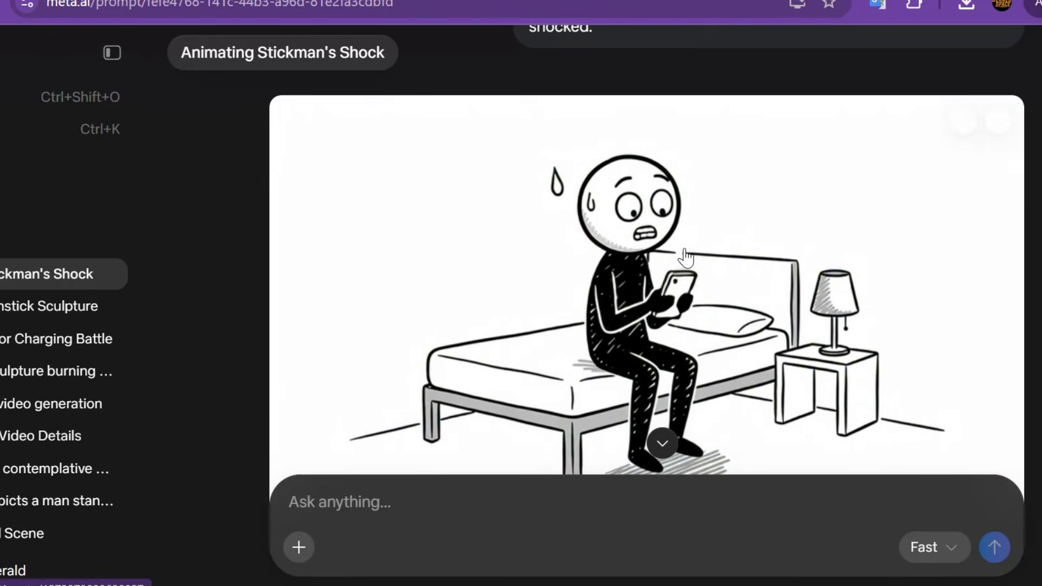
scroll(685, 244, down, 2)
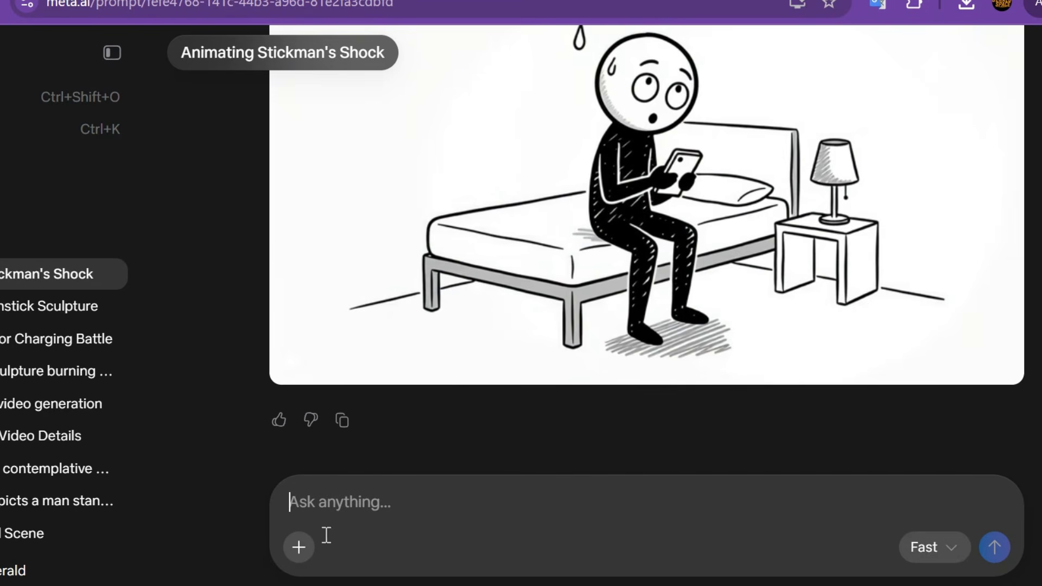
click(298, 545)
click(376, 495)
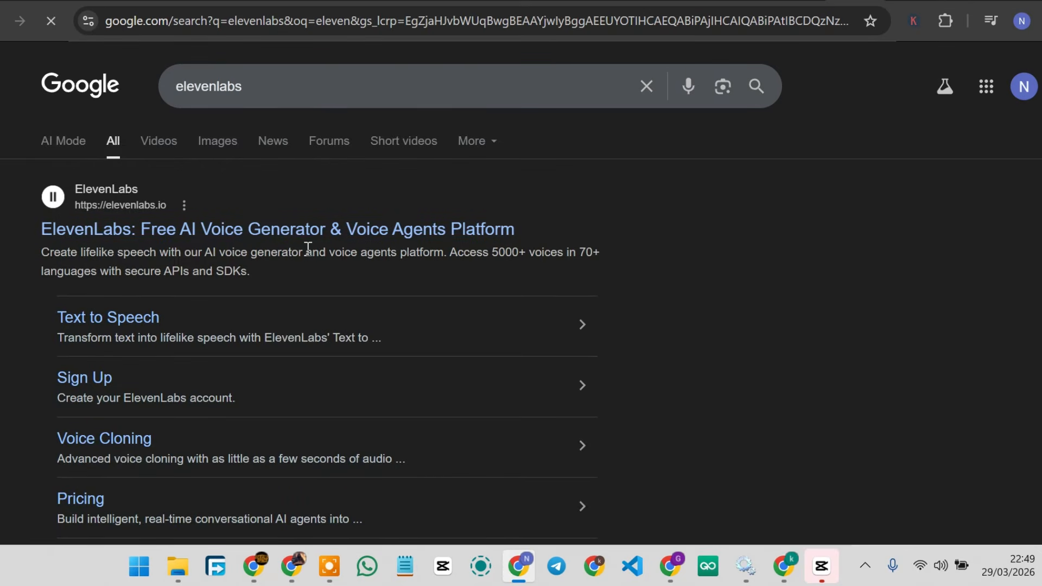
Step: Switch to the ElevenLabs website from the Google search results and go to its sign-up page
click(305, 253)
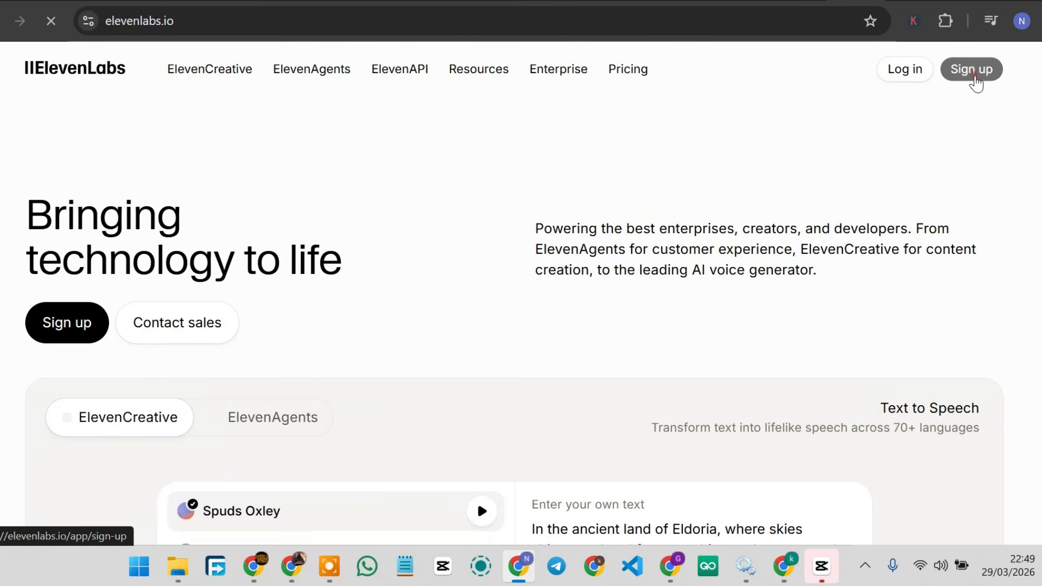
click(976, 76)
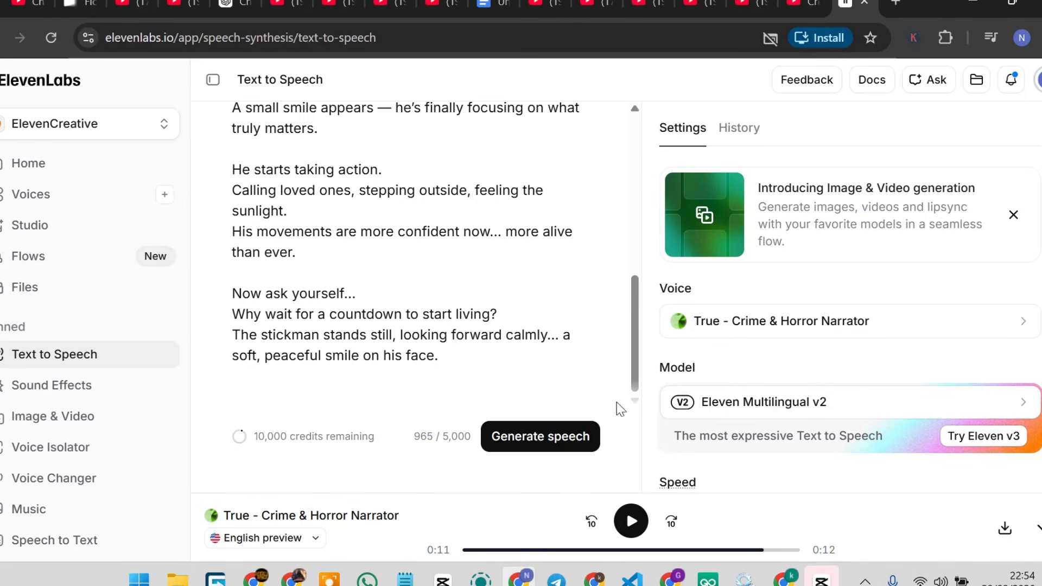
Step: Check the stickman script in Text to Speech, browse the voices and generate speech with the True - Crime & Horror Narrator voice
scroll(391, 176, up, 10)
click(448, 280)
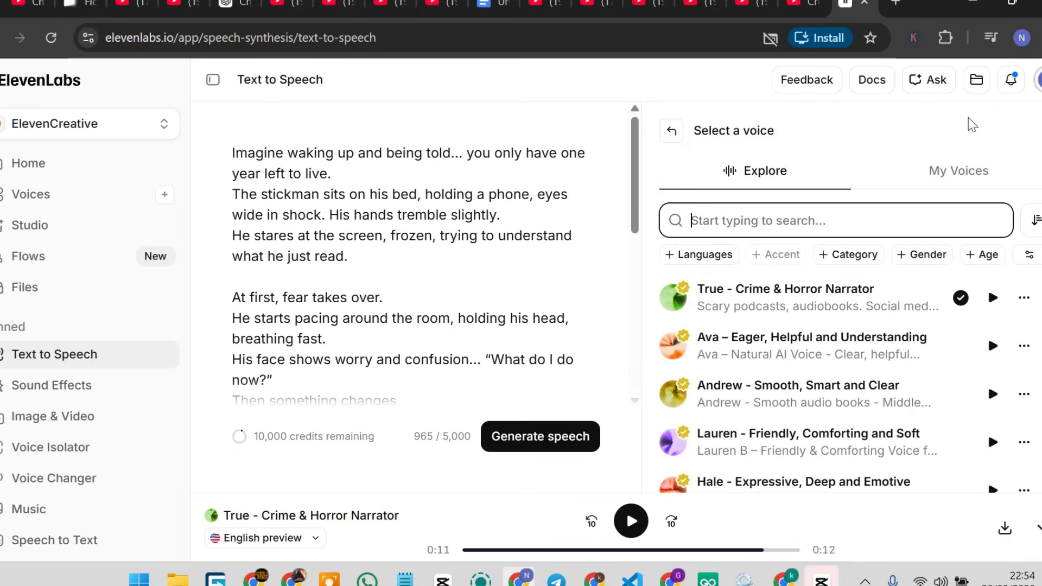
click(545, 438)
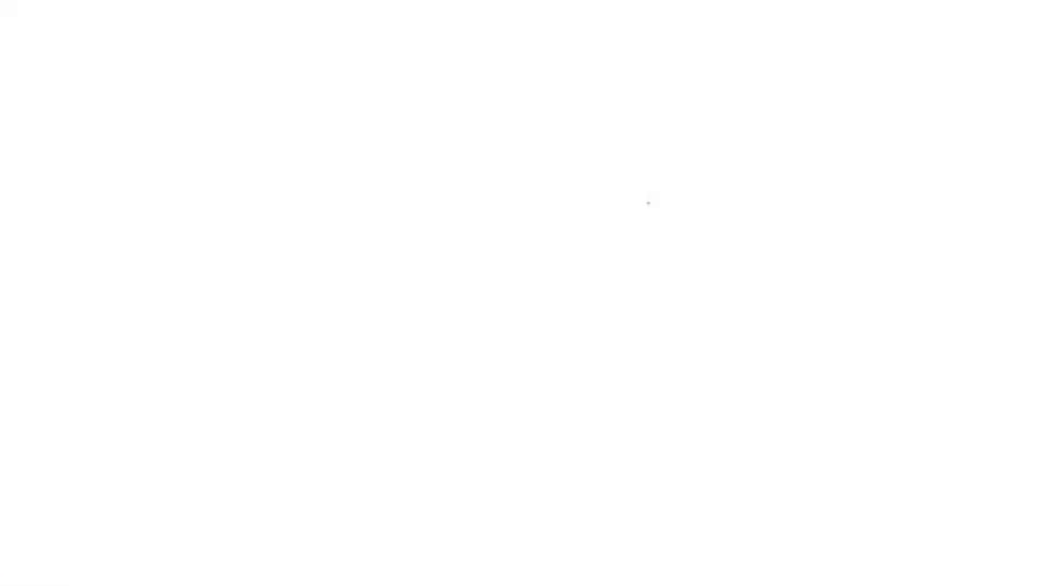
click(449, 280)
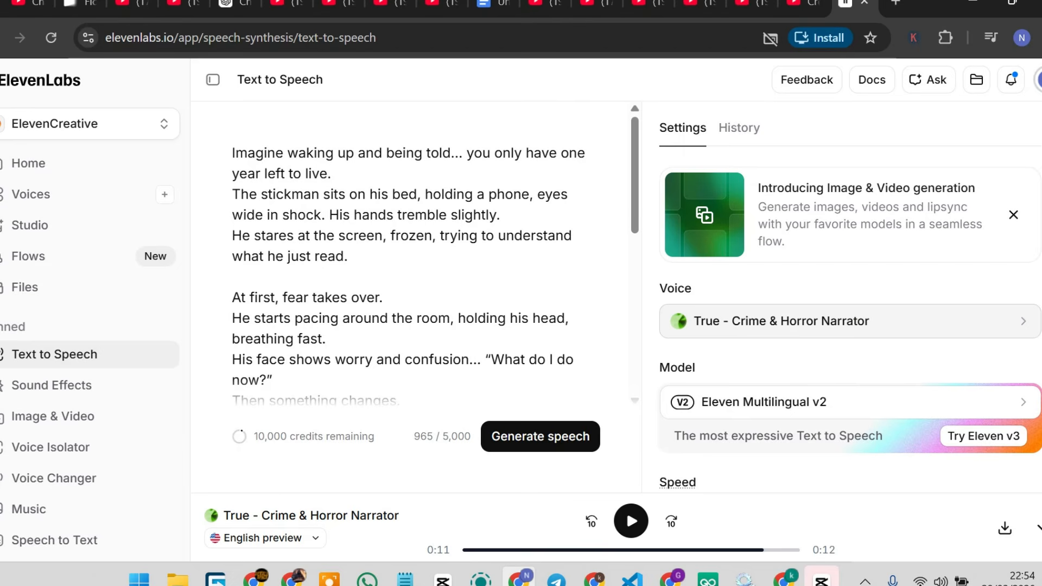
scroll(1032, 153, down, 4)
scroll(1004, 325, up, 4)
click(847, 328)
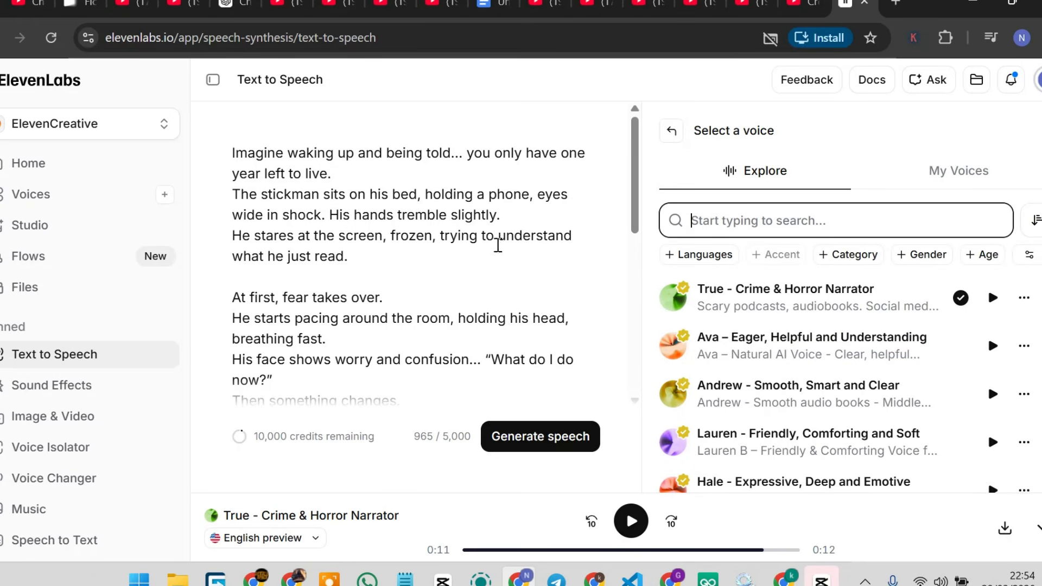
click(968, 117)
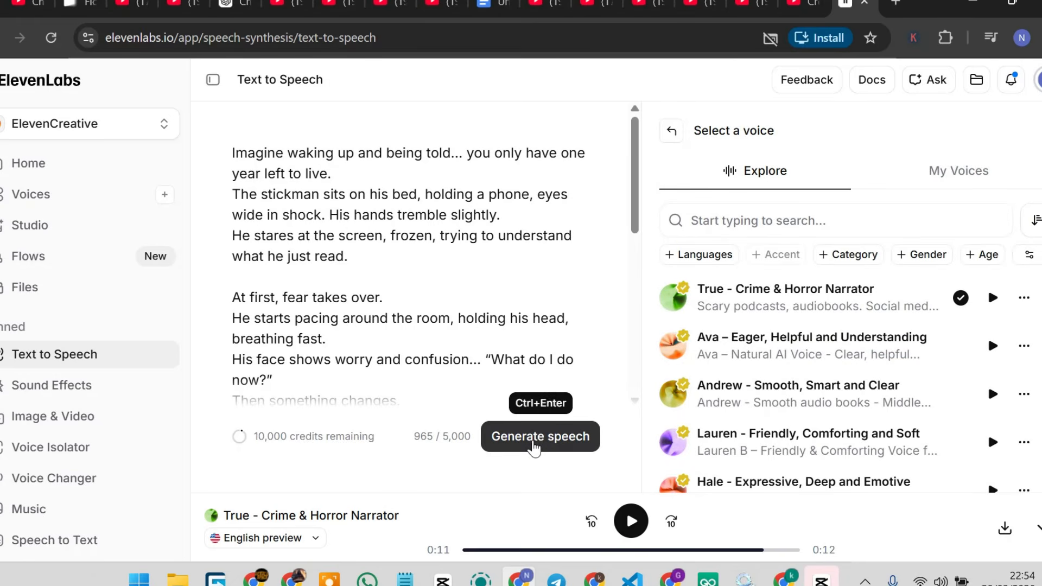
click(540, 444)
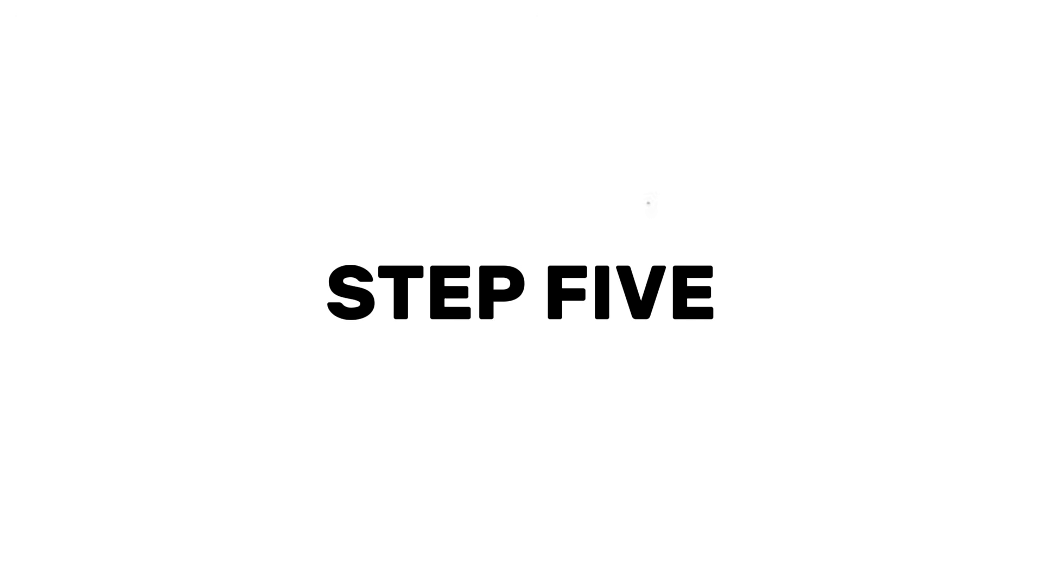
Step: Import the "Imagine waking up an" voiceover into a new CapCut project and add it to the timeline
click(886, 324)
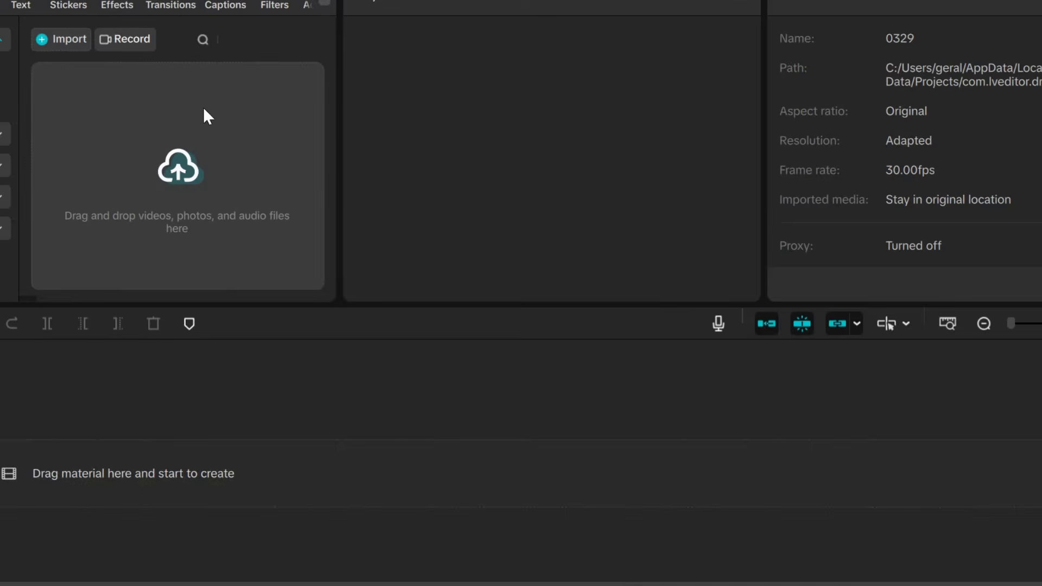
click(161, 138)
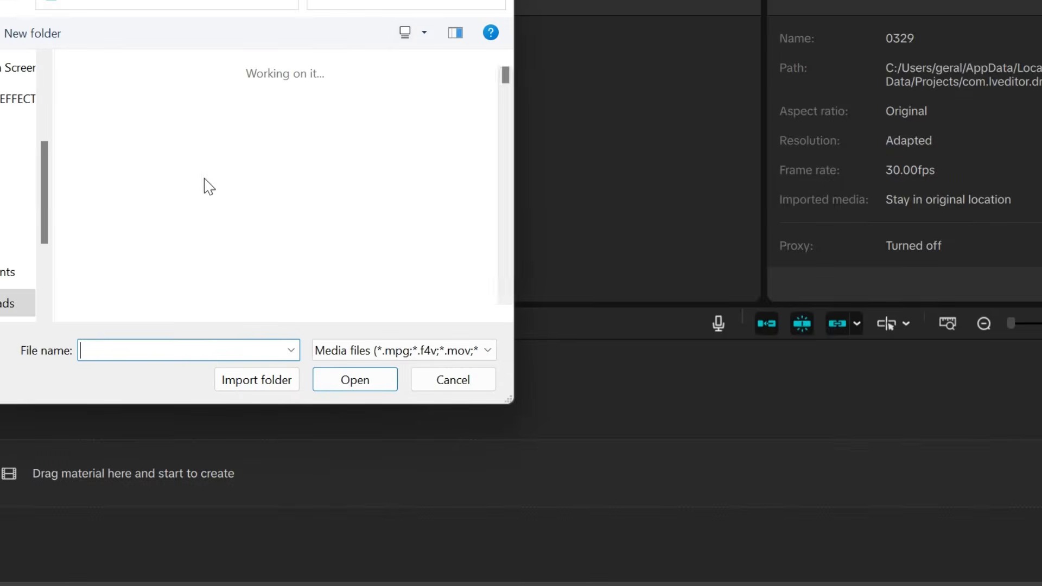
scroll(378, 208, down, 2)
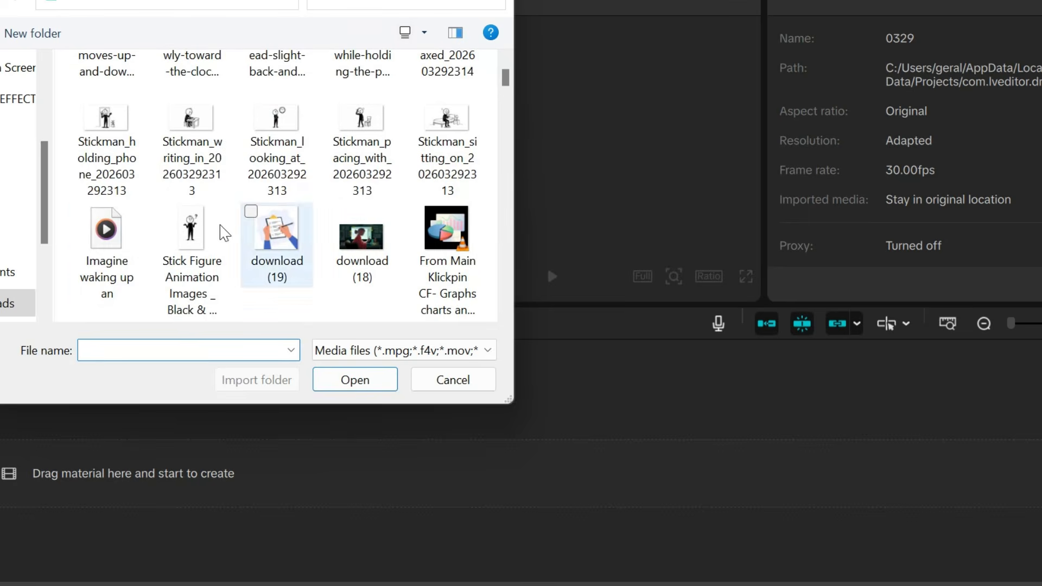
click(120, 234)
click(370, 380)
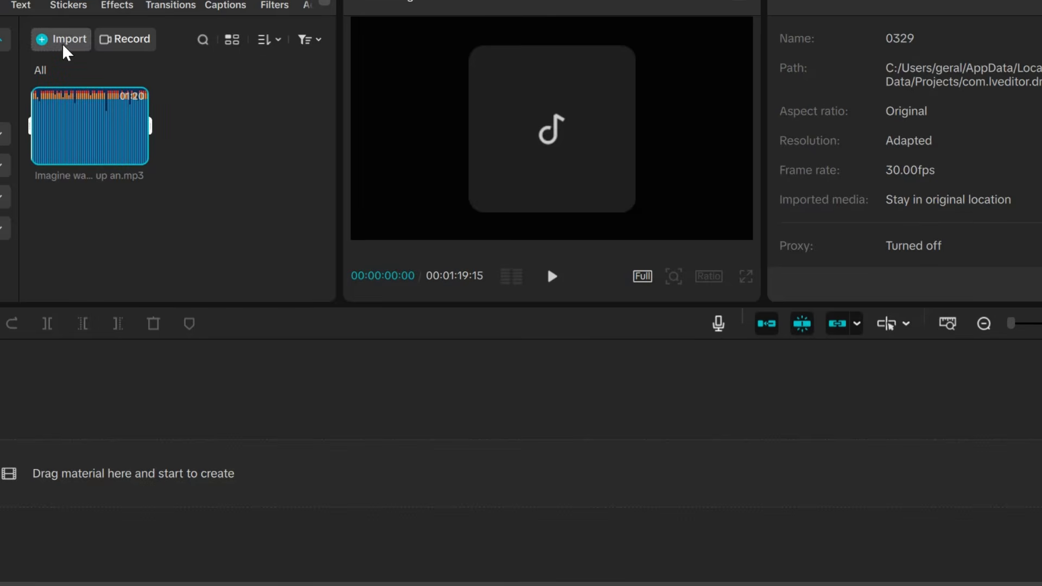
click(138, 153)
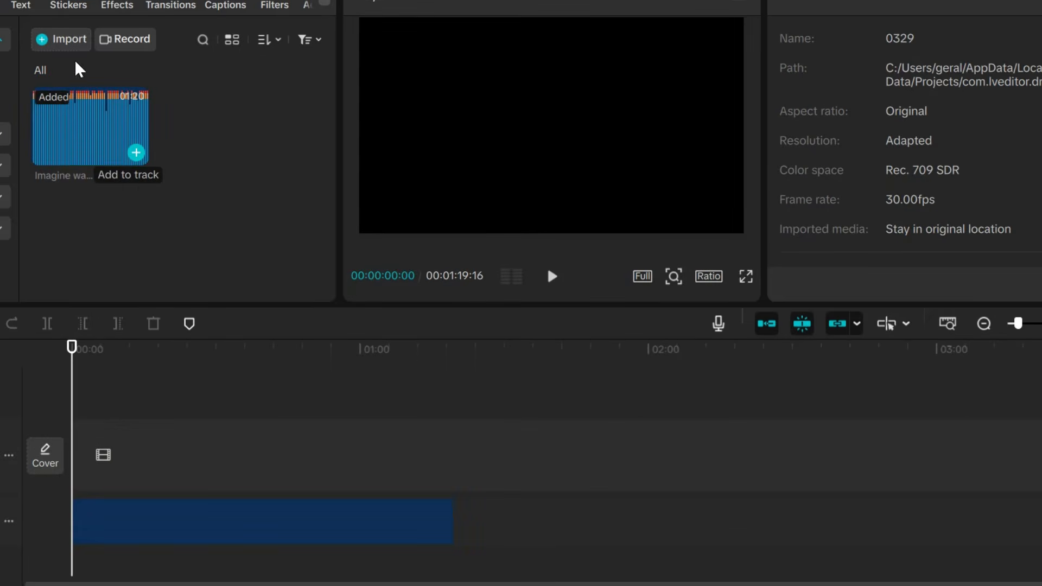
Step: Import the four animated stickman clips: arm holding phone, tilting head toward the clock, arm holding head, and hands moving slightly
click(63, 41)
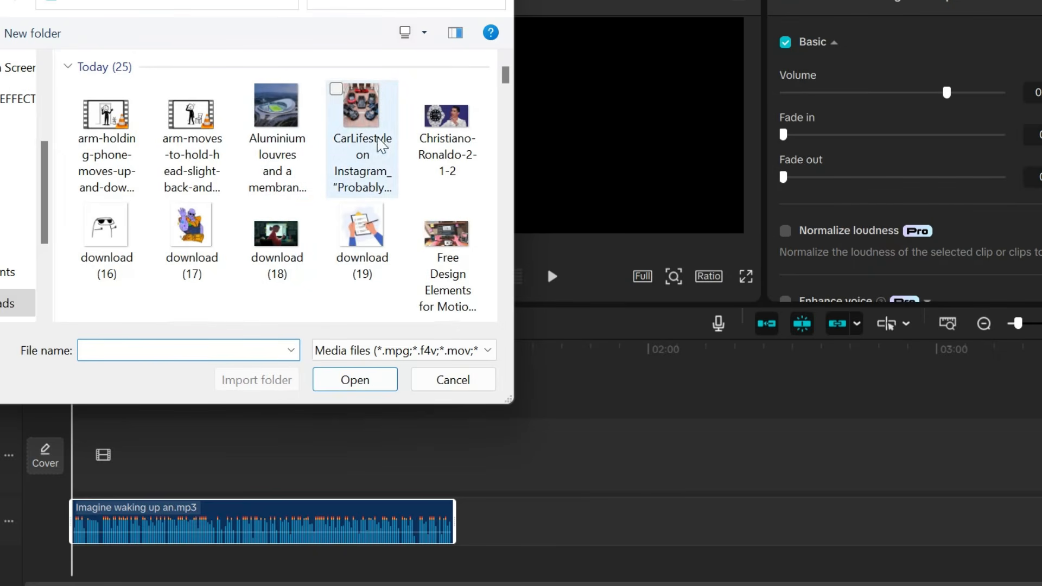
click(277, 3)
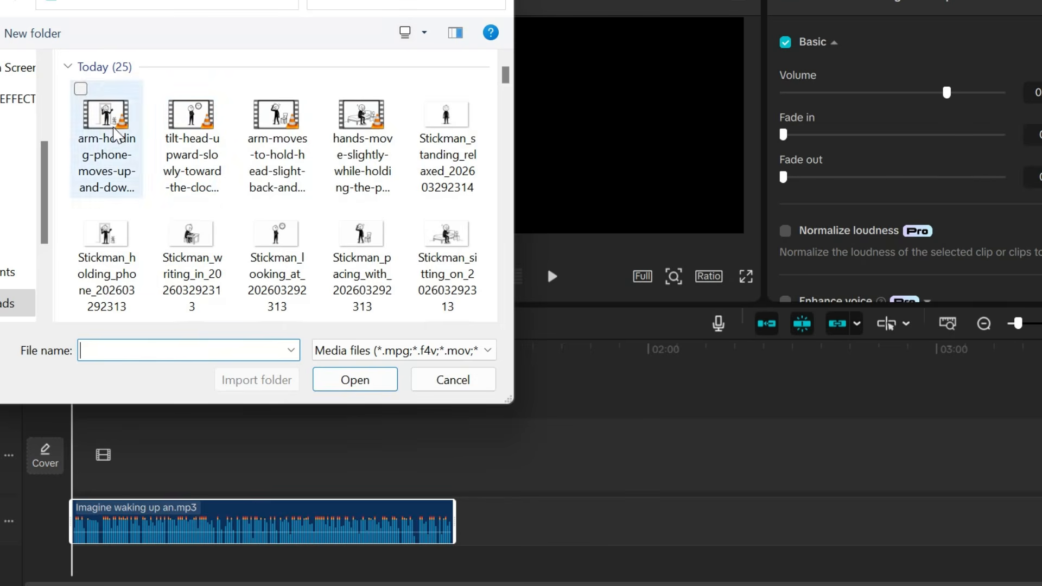
click(355, 128)
ctrl+click(293, 133)
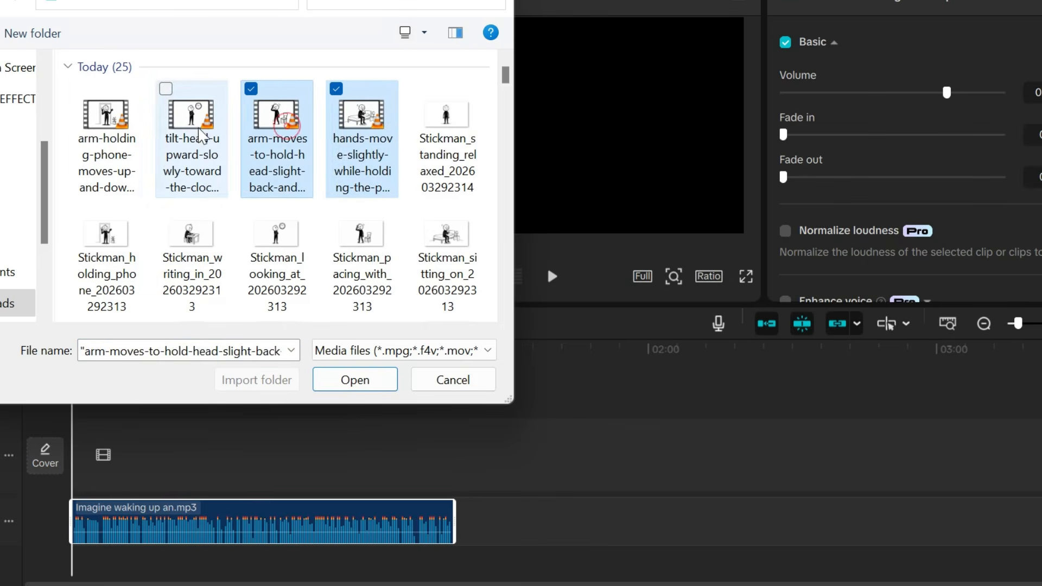
ctrl+click(180, 133)
ctrl+click(106, 127)
click(346, 378)
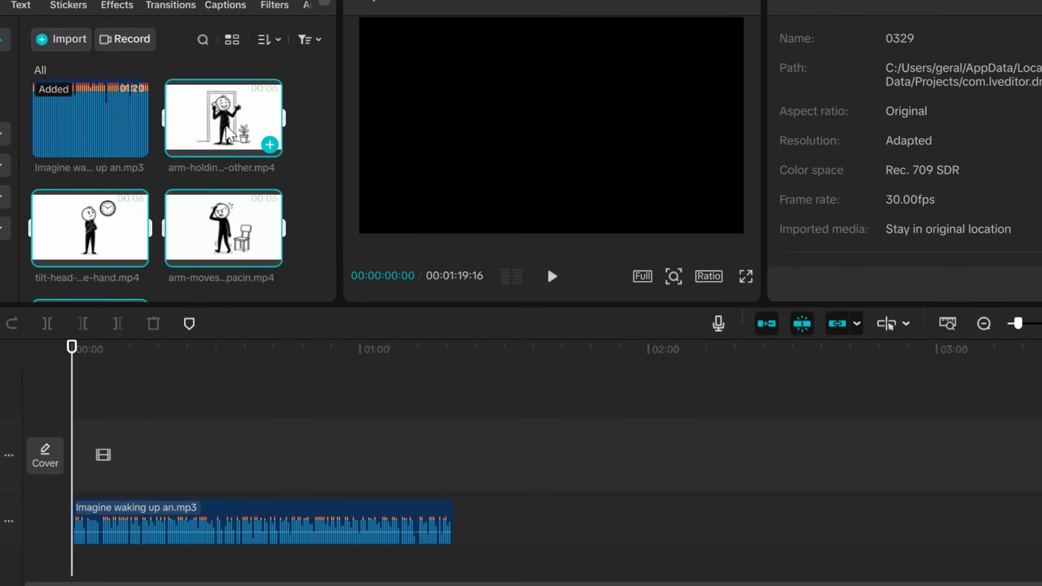
Step: Place the stickman clip with the slightly moving hands at the start of the video track above the voiceover
click(319, 282)
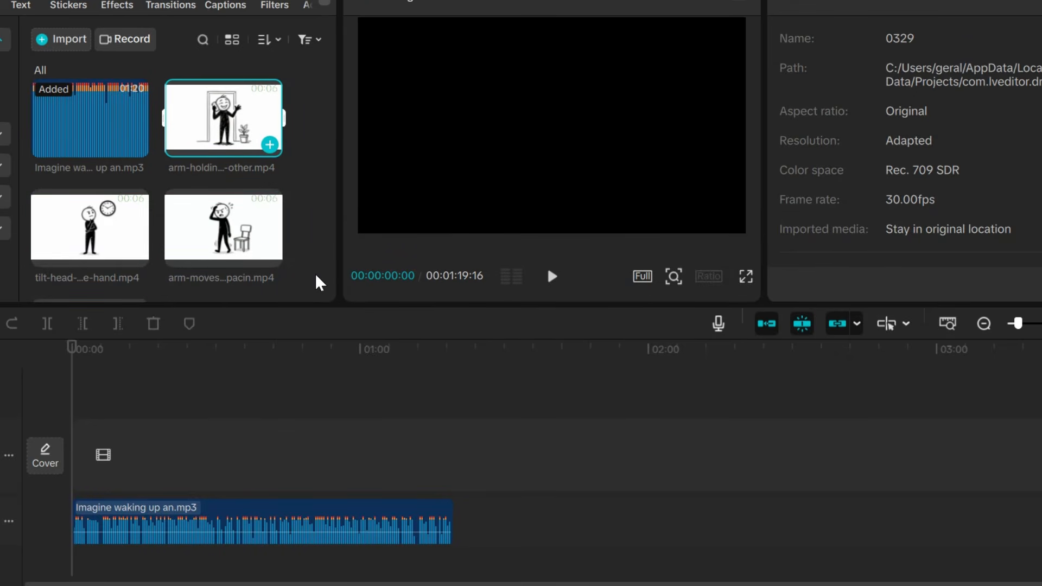
scroll(245, 228, down, 2)
drag(135, 255, 81, 483)
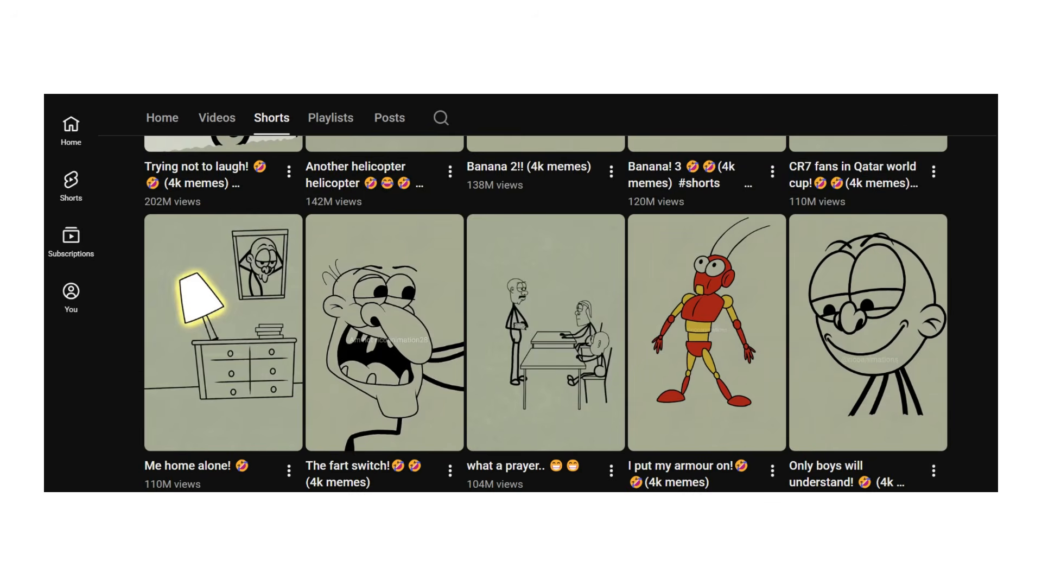
Step: Look through the stick-figure animation channel's Popular Shorts on YouTube and their view counts
scroll(545, 313, down, 2)
scroll(546, 314, down, 4)
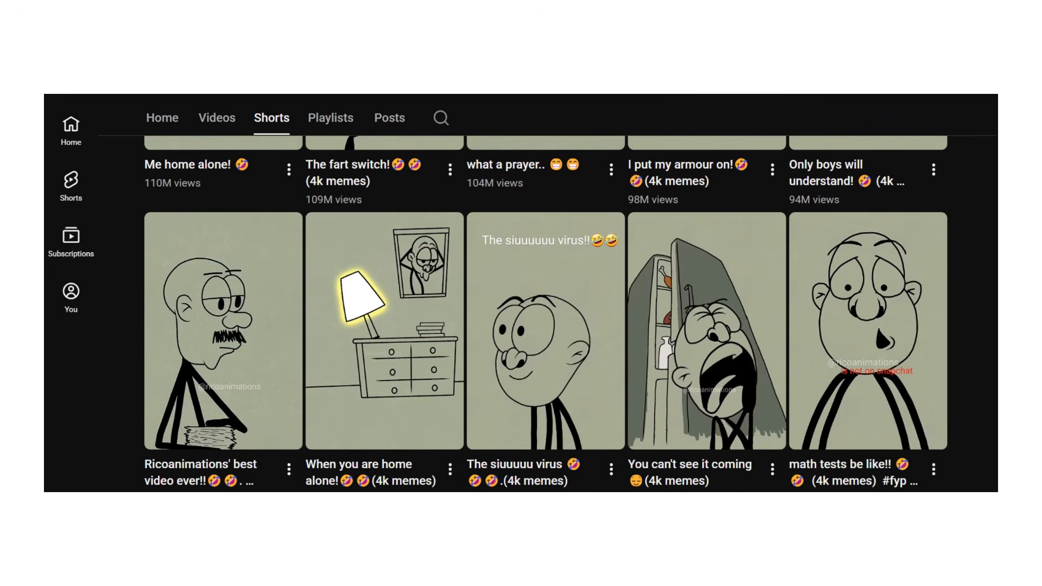
scroll(545, 313, down, 2)
scroll(546, 314, down, 5)
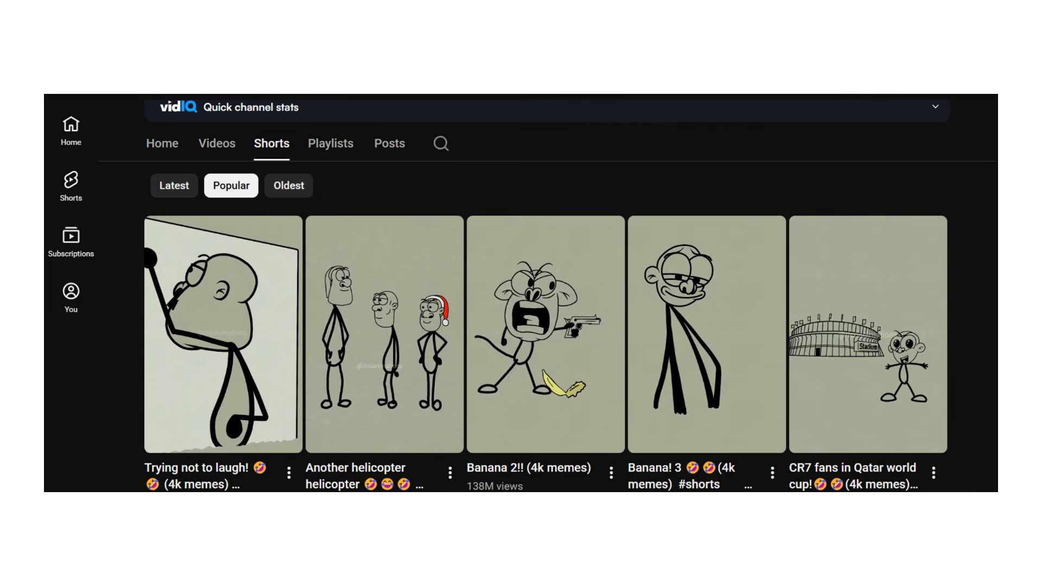
scroll(545, 314, down, 2)
scroll(546, 314, down, 3)
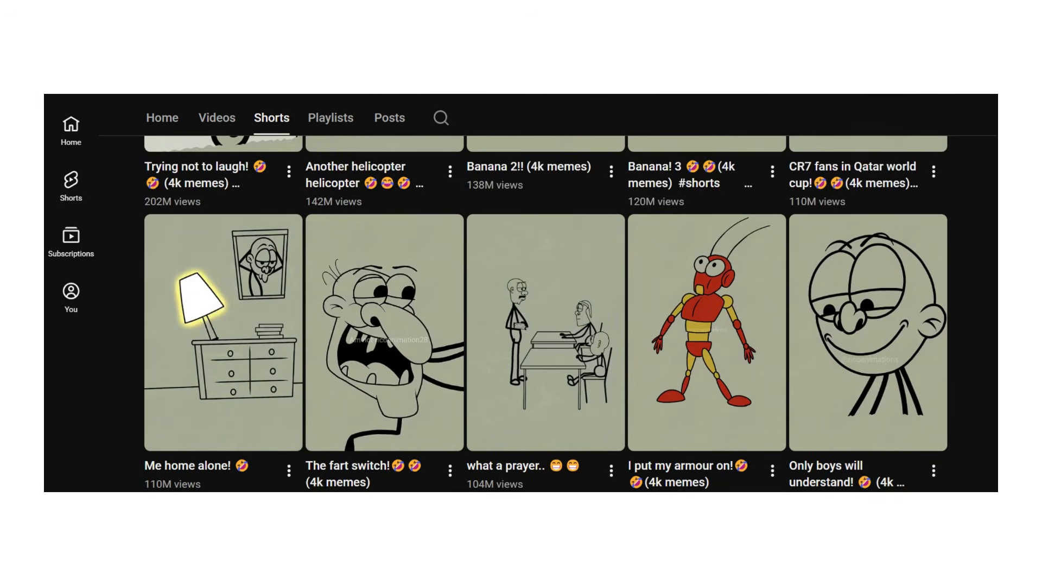
scroll(545, 314, down, 2)
scroll(546, 313, down, 4)
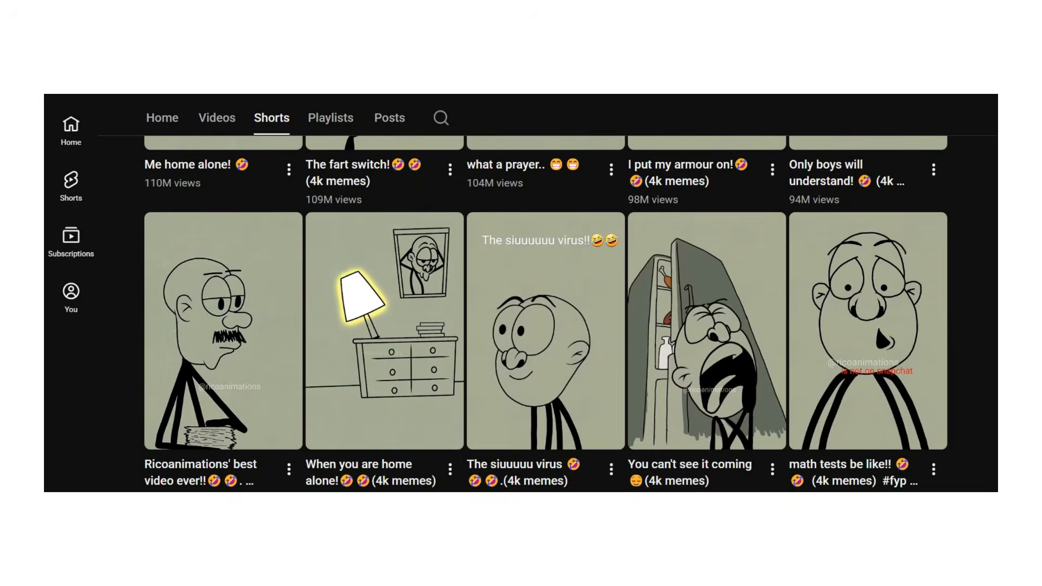
scroll(545, 313, down, 2)
scroll(545, 314, down, 5)
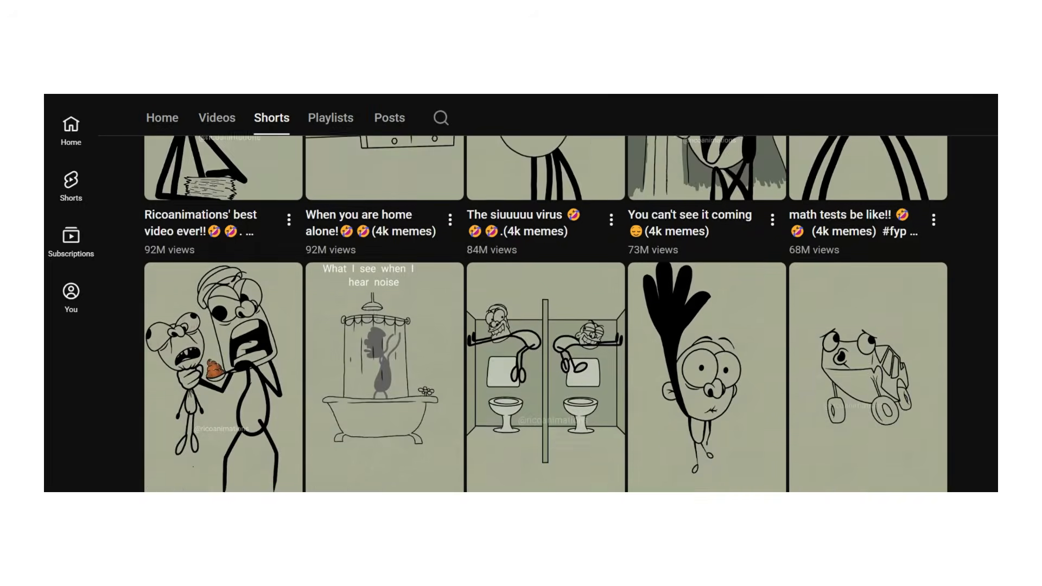